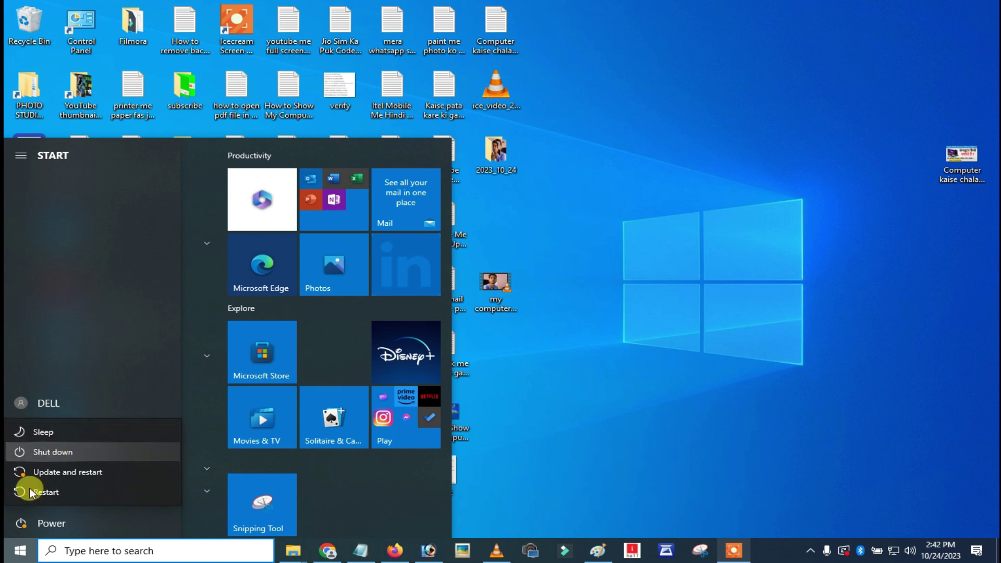
Dismiss the Start menu and refresh the desktop.
click(596, 344)
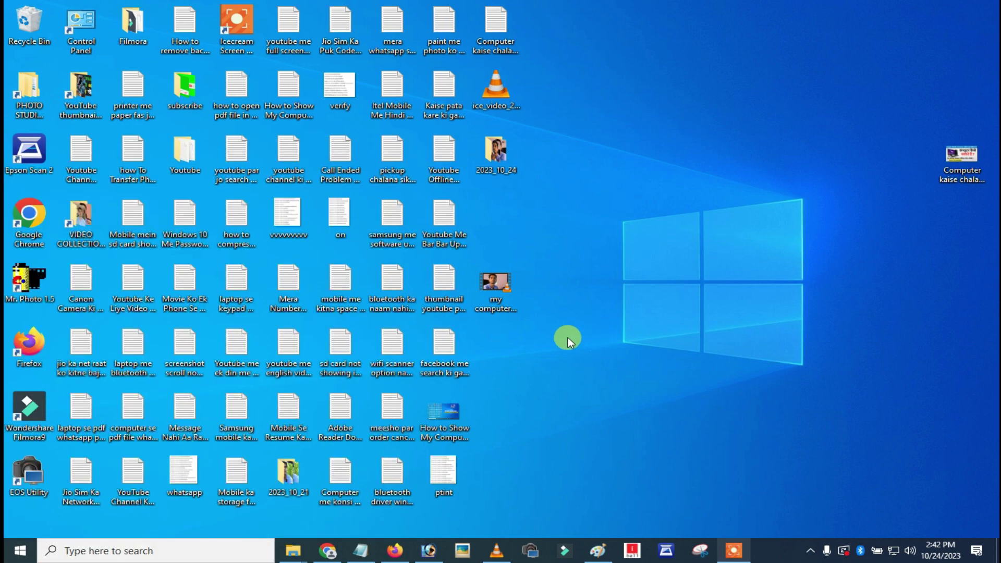
right_click(650, 263)
click(688, 299)
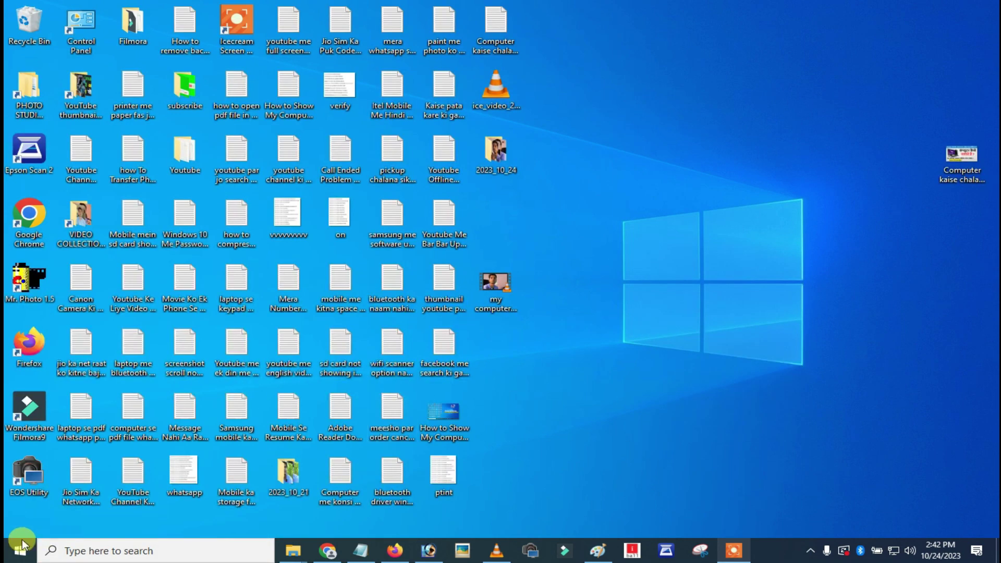
Browse the alphabetical list of installed apps in the Start menu, from the recently added entries down to the W section.
click(10, 556)
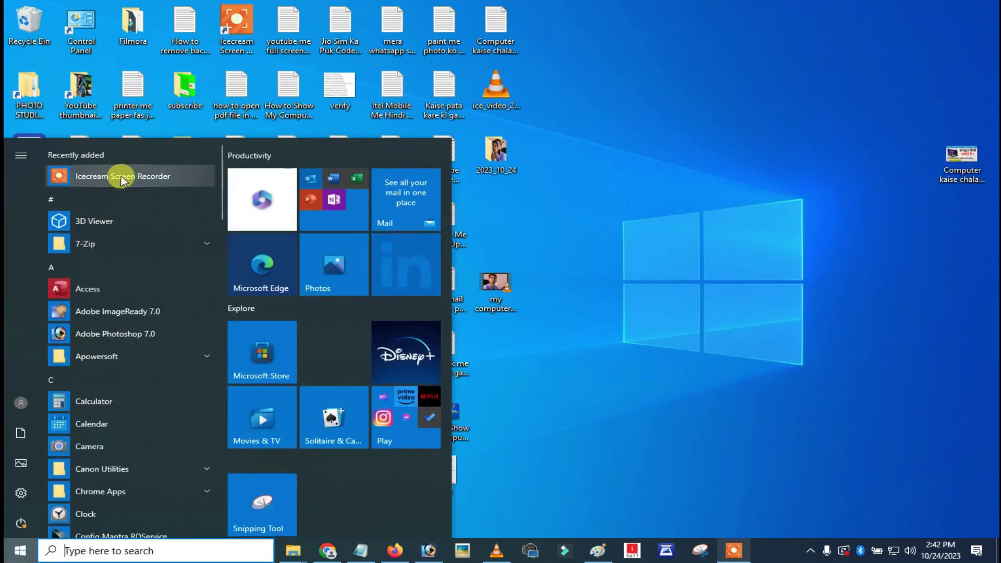
scroll(119, 274, down, 10)
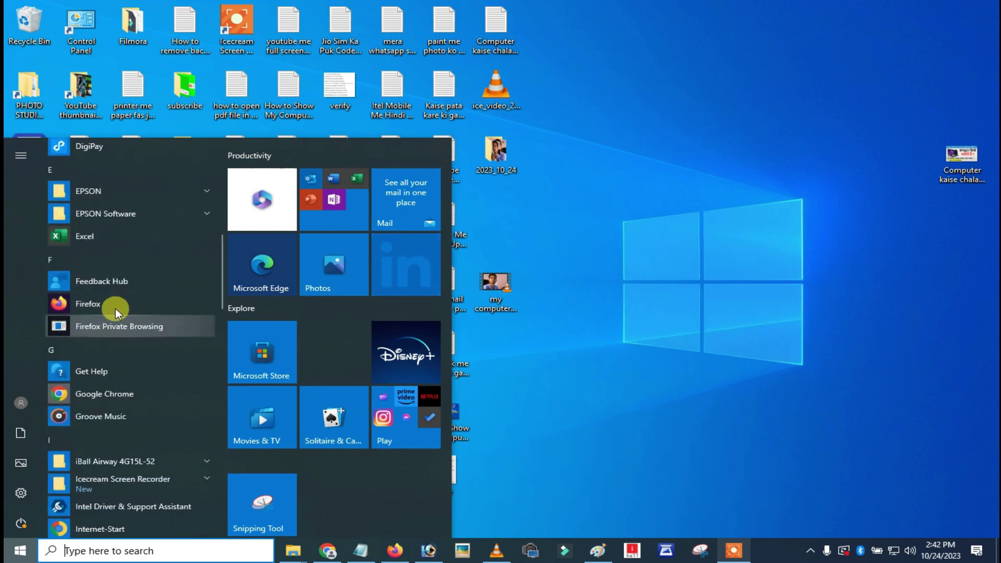
scroll(110, 309, down, 8)
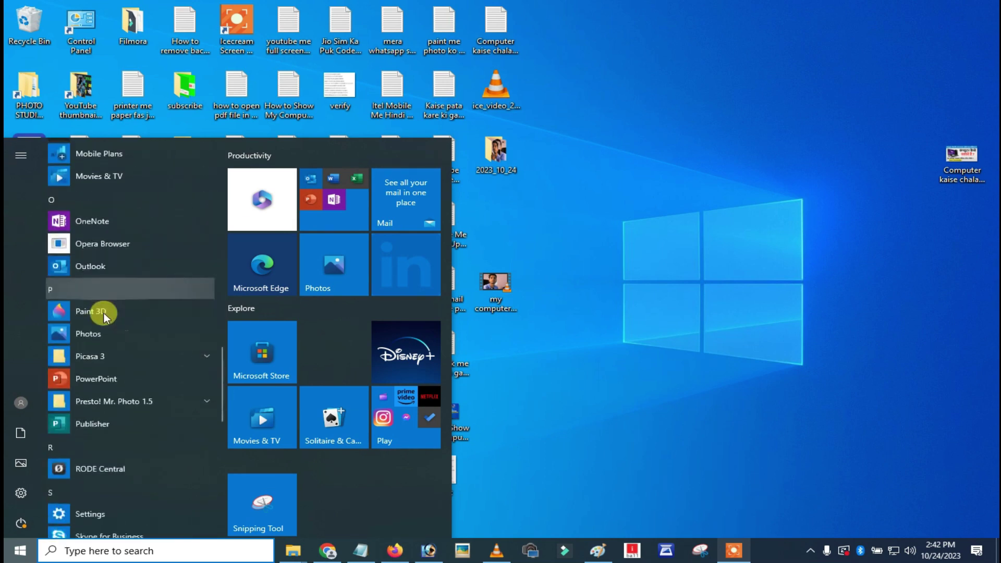
scroll(102, 307, down, 10)
scroll(101, 311, up, 12)
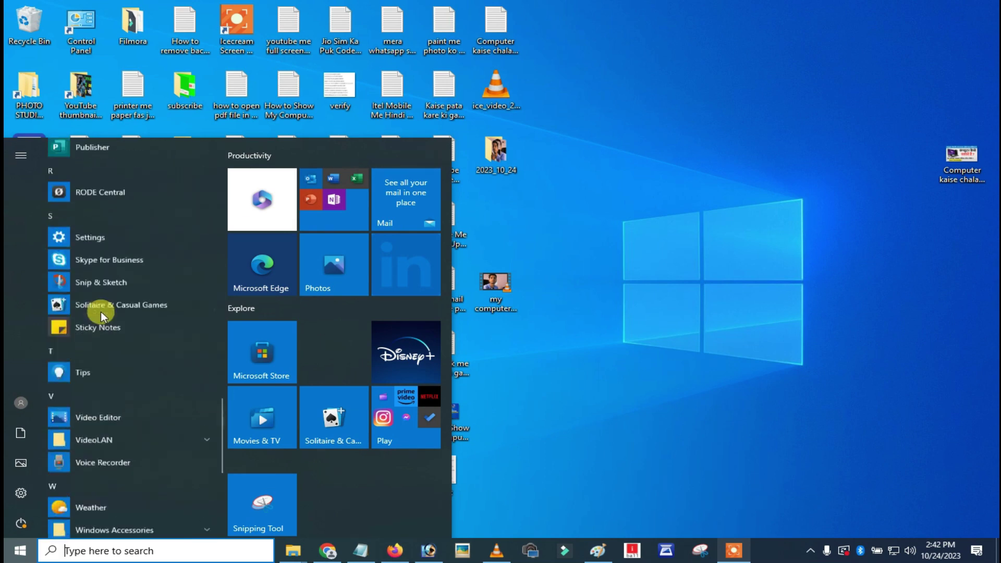
scroll(101, 311, up, 2)
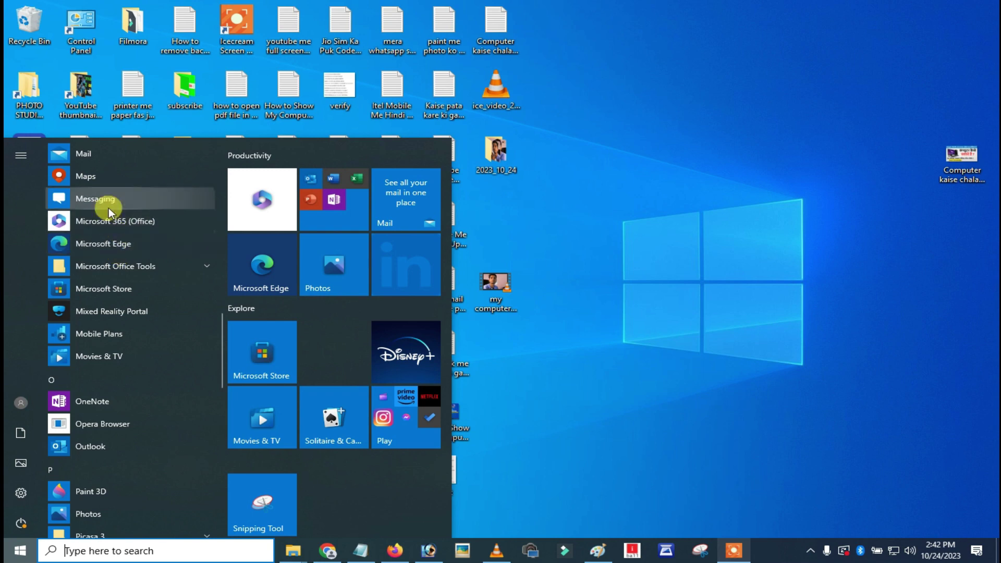
scroll(107, 344, down, 2)
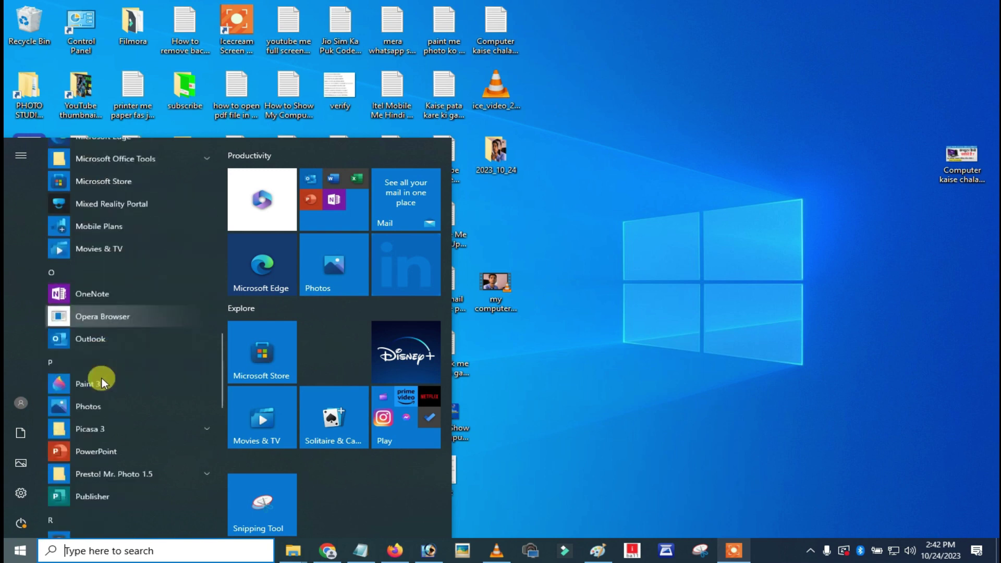
Search Windows for "pai" and launch the Paint app.
click(78, 553)
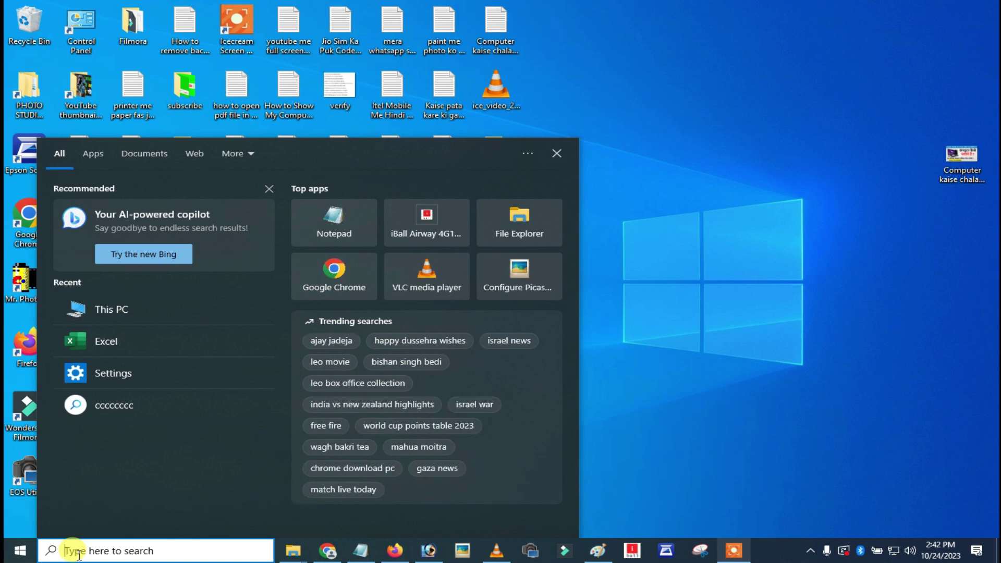
text(pa)
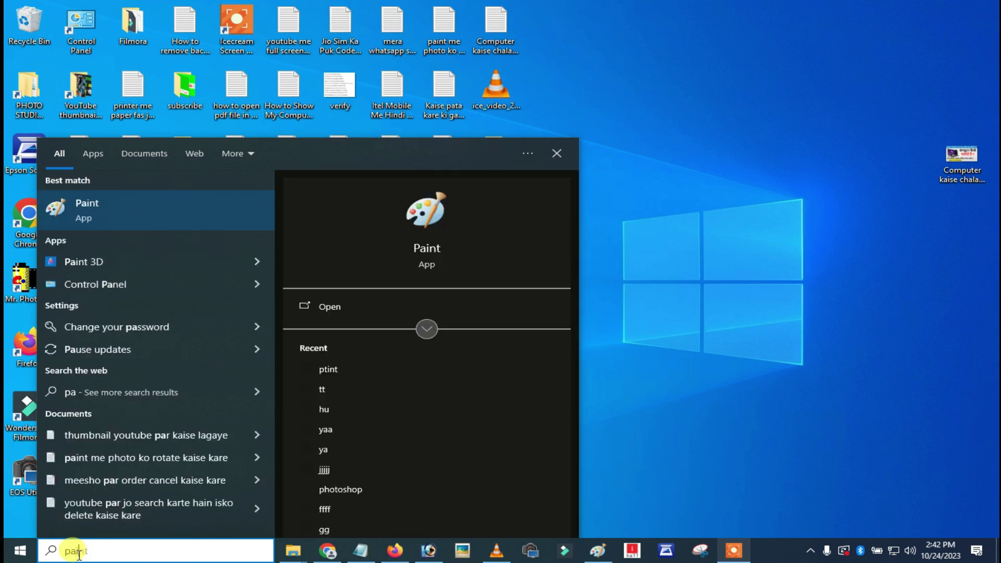
text(i)
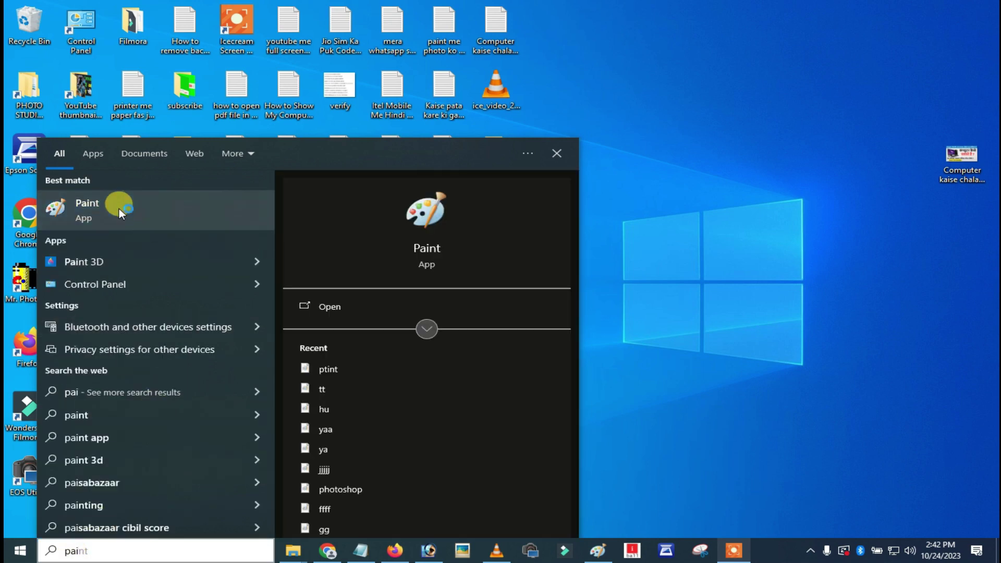
click(119, 209)
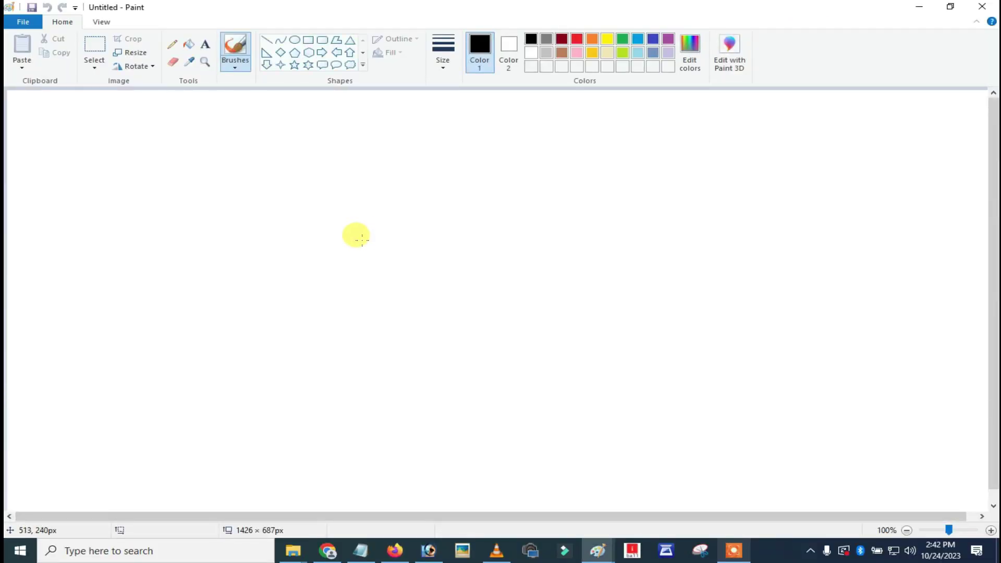
Draw a black-outlined down arrow on the canvas and a large rounded rectangle to the right of it.
click(267, 65)
drag(182, 185, 352, 369)
click(323, 40)
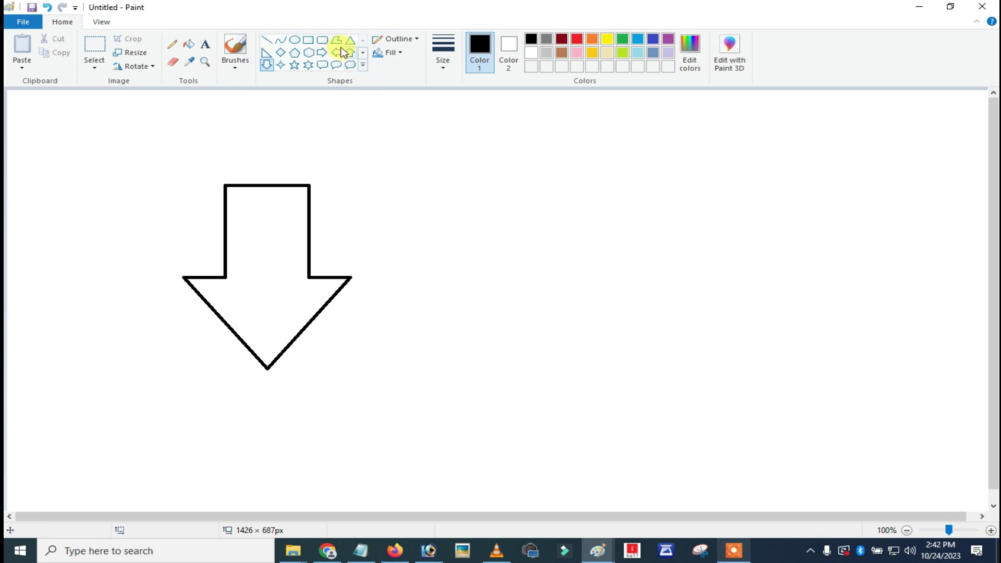
drag(437, 146, 656, 389)
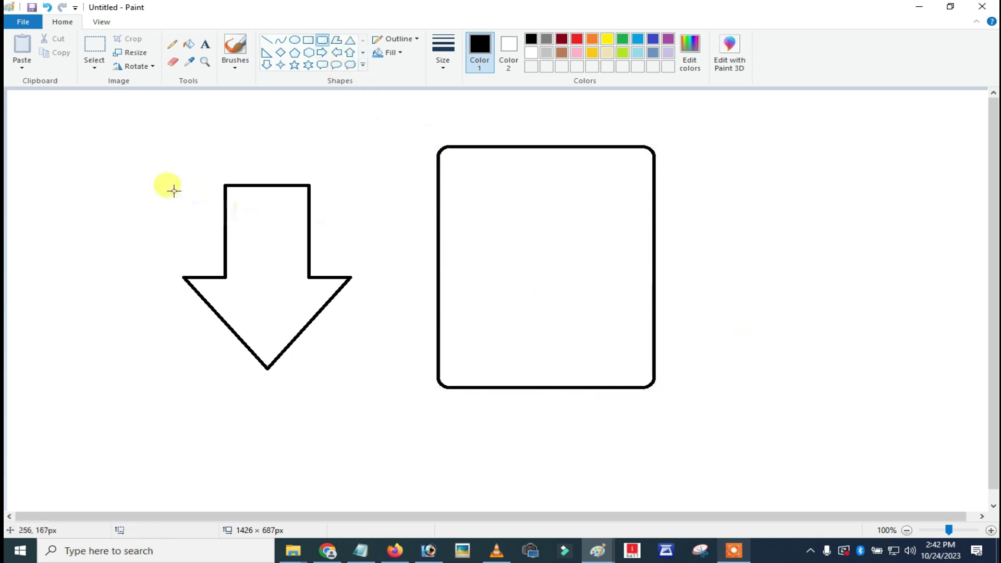
Marquee-select the blank area beside the arrow, and erase parts of the outline along both sides of the arrow's shaft.
click(92, 52)
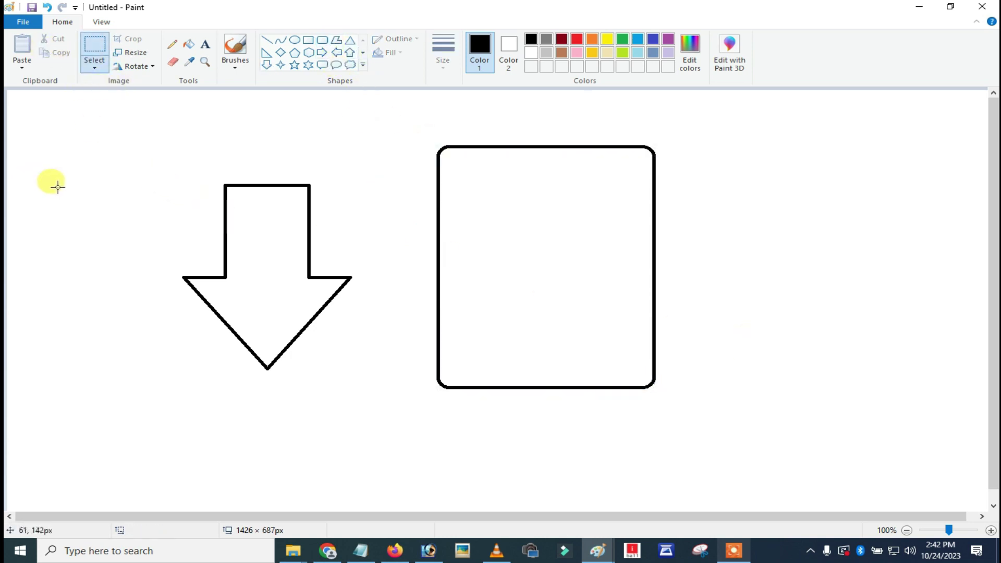
drag(50, 179, 153, 348)
click(173, 62)
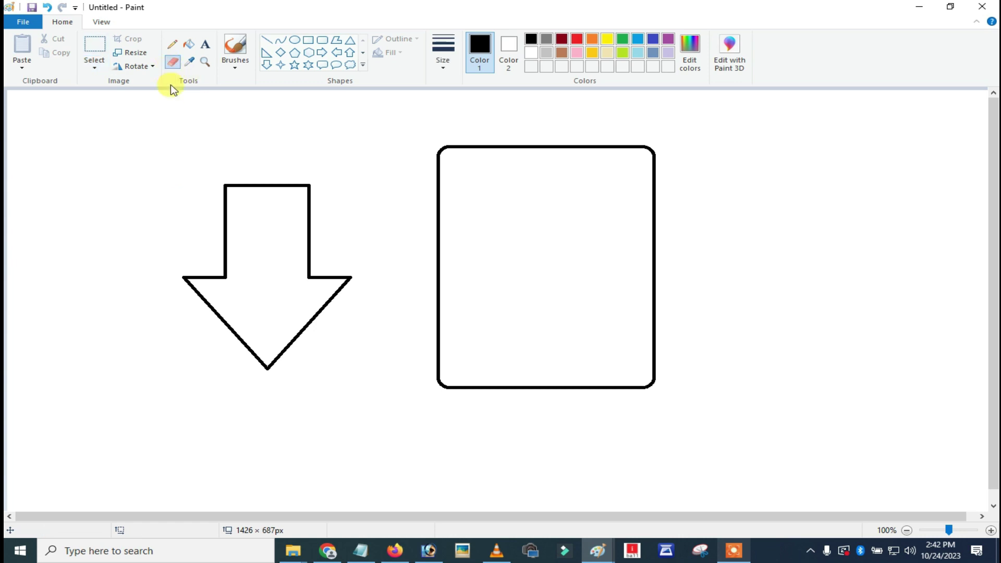
drag(234, 257, 239, 196)
drag(309, 280, 314, 176)
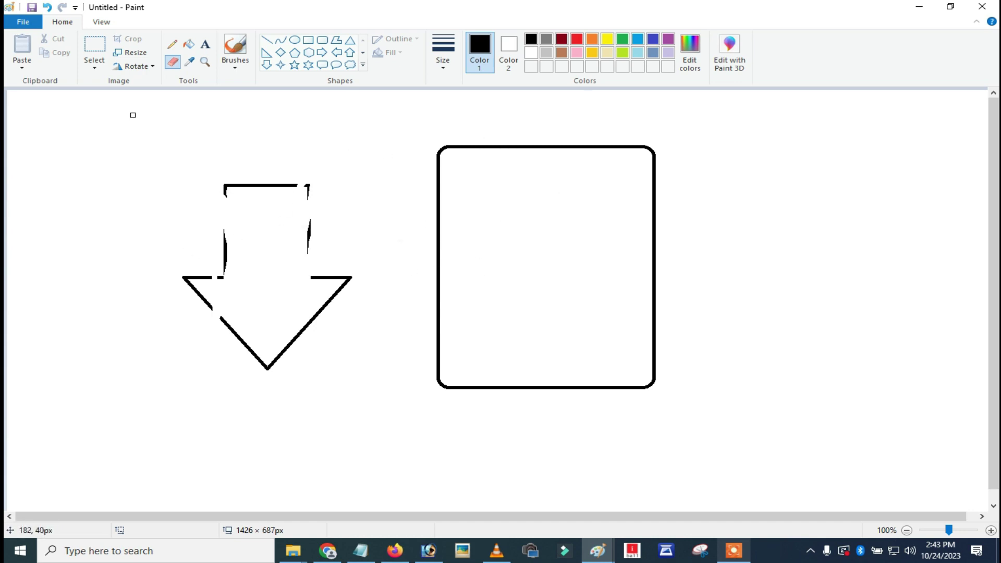
Save the drawing to the Desktop as a PNG named 66666 and close Paint.
click(23, 23)
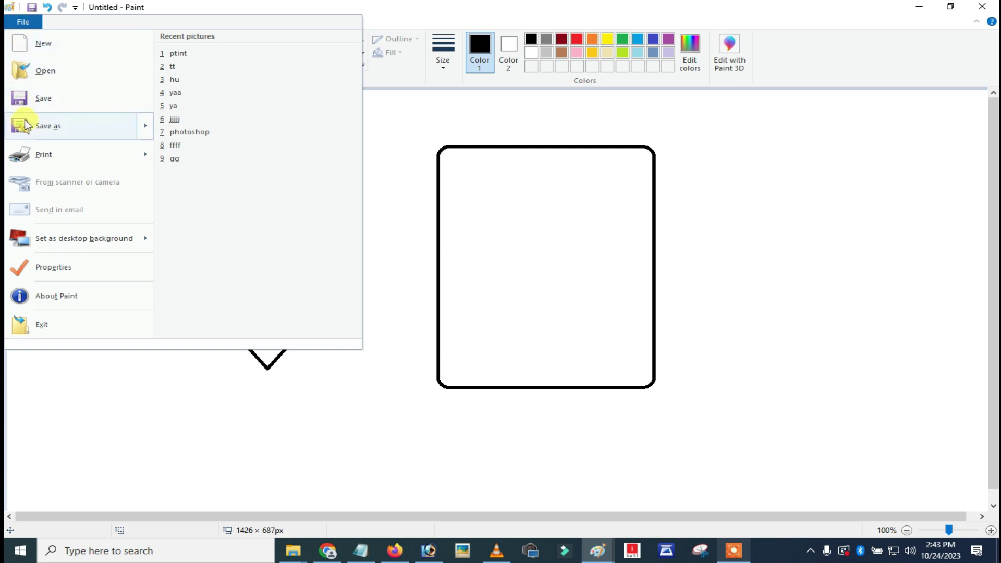
click(43, 129)
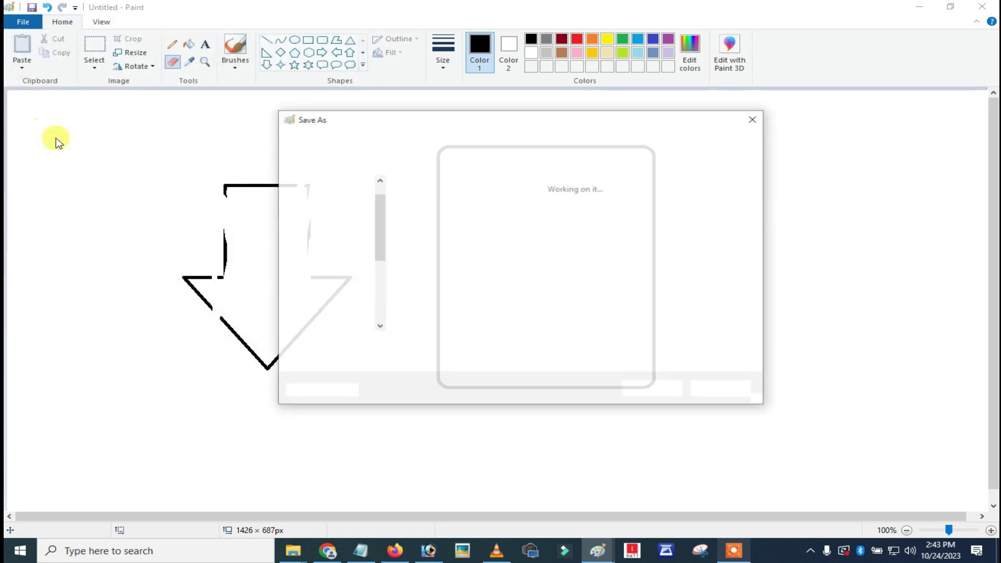
text(66666)
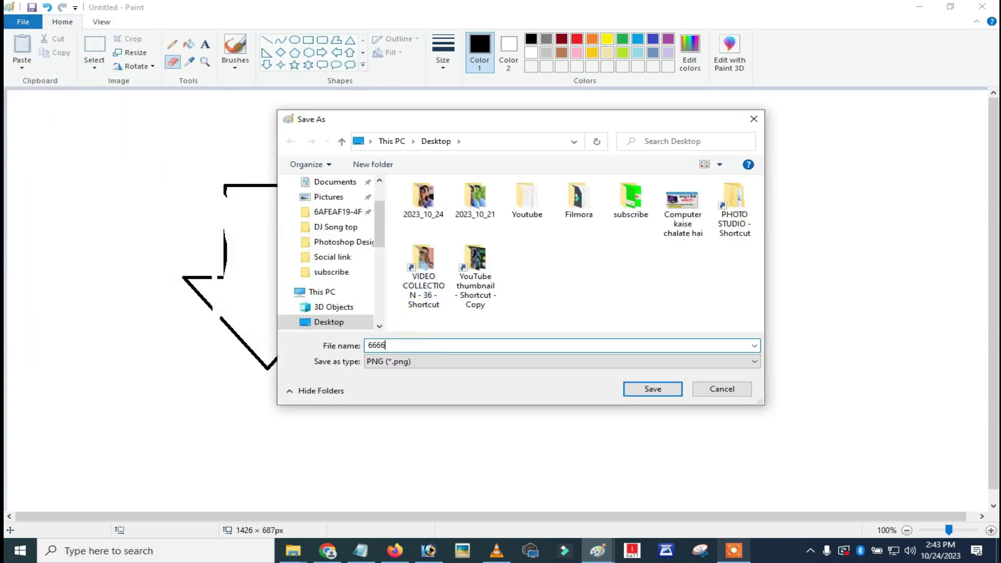
click(681, 391)
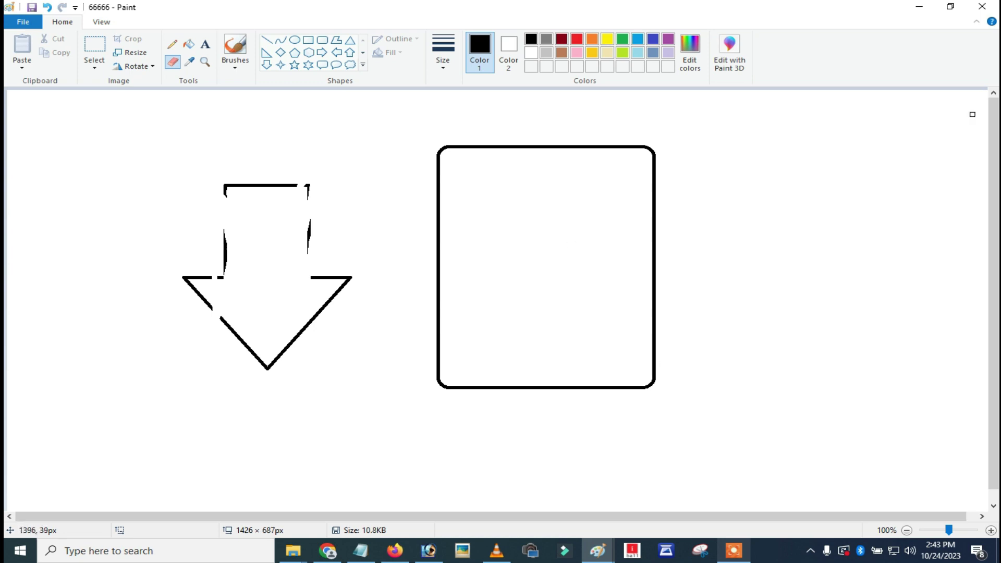
click(982, 7)
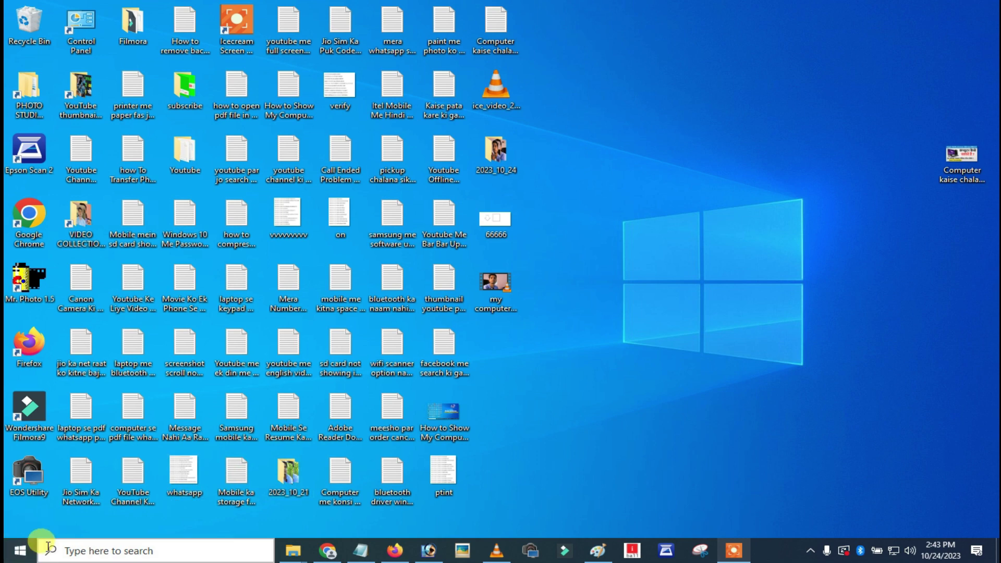
Search Windows for "word" and launch the Word app.
click(16, 557)
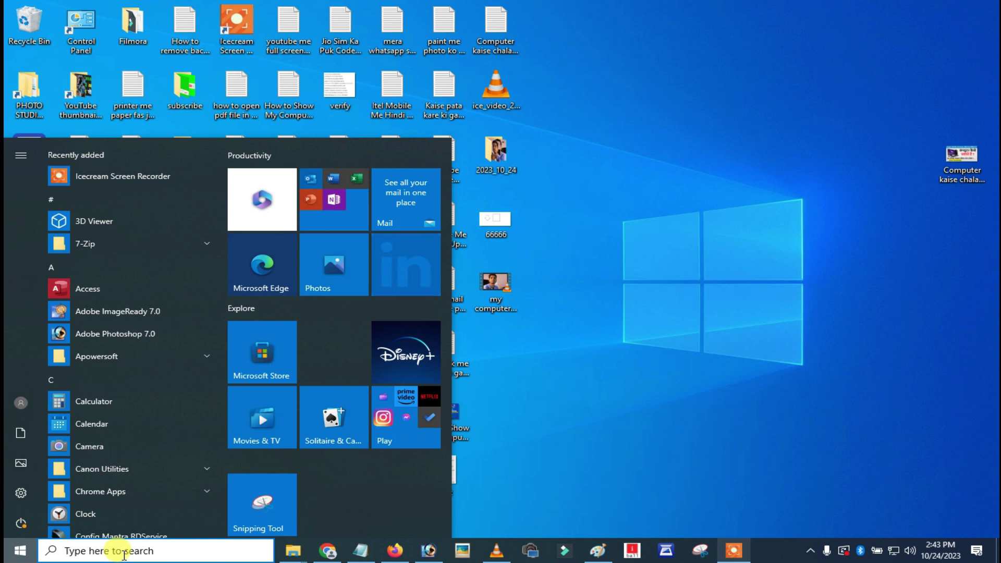
text(wo)
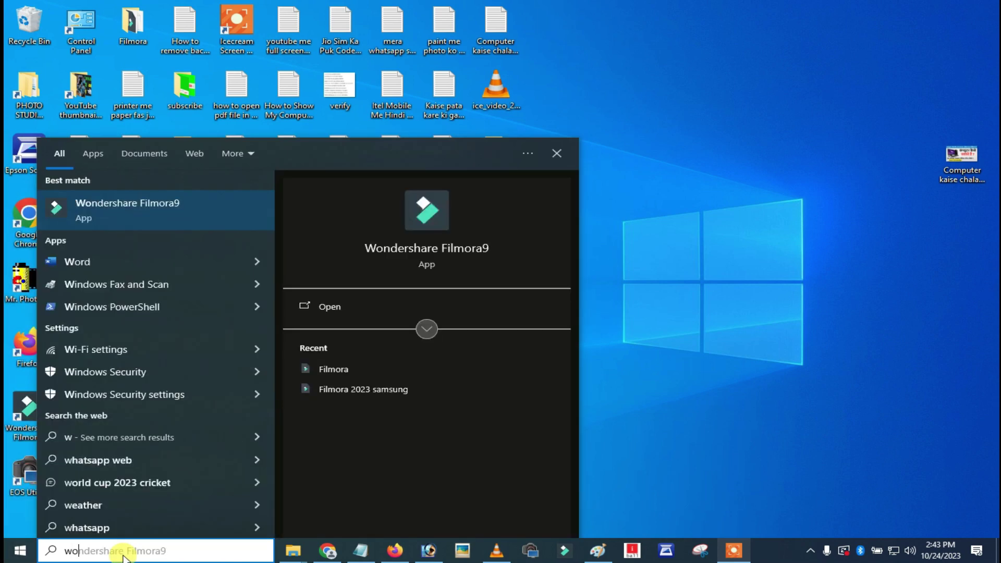
text(rd)
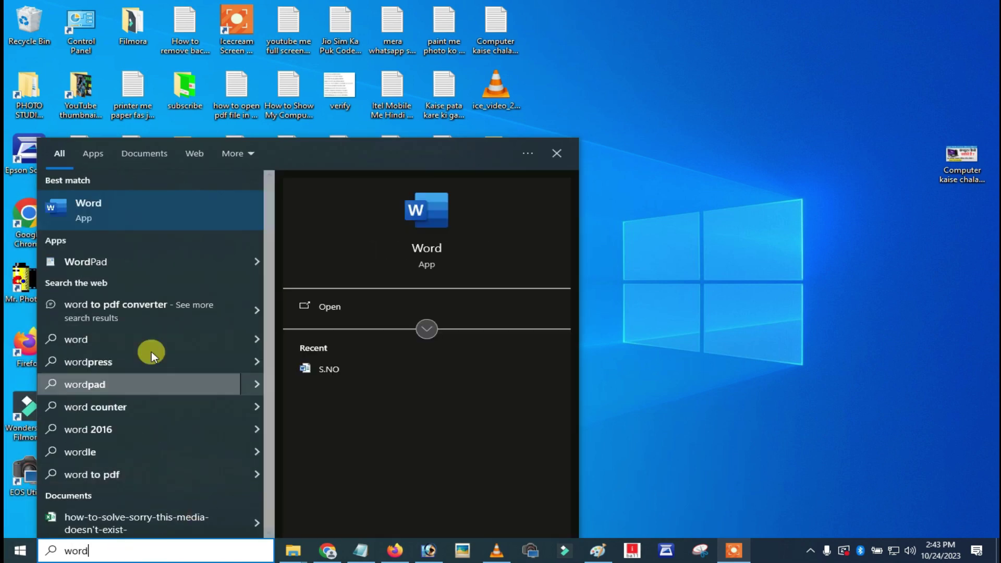
click(105, 210)
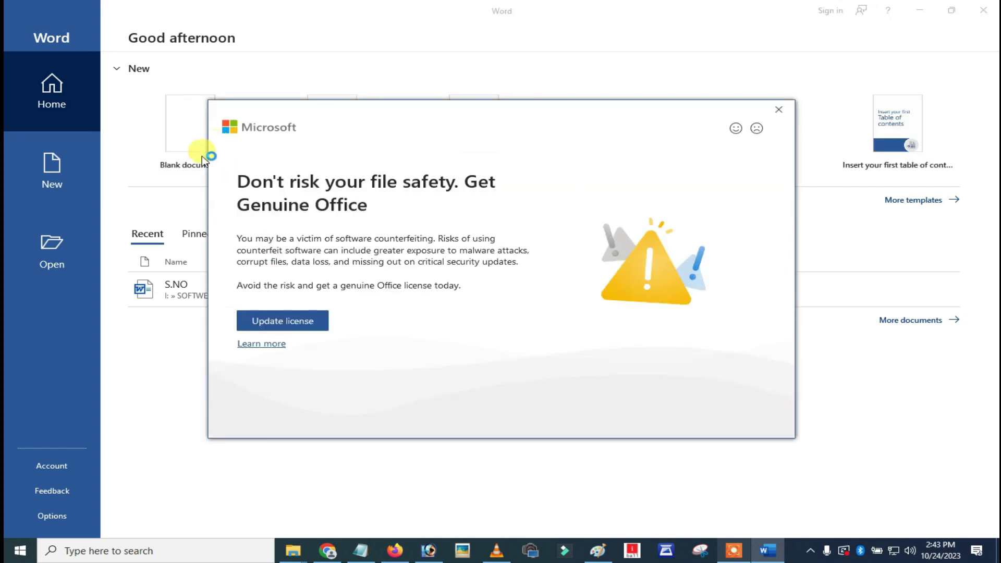
Dismiss the Office licence notice, and create a blank document containing the text "xdfhhfgffgfffhfhfg".
click(779, 110)
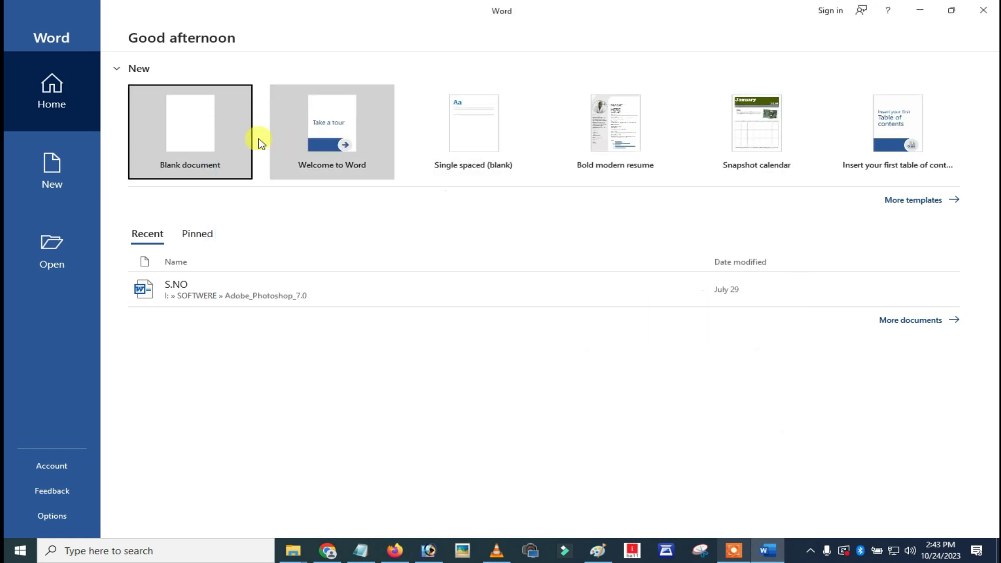
click(175, 137)
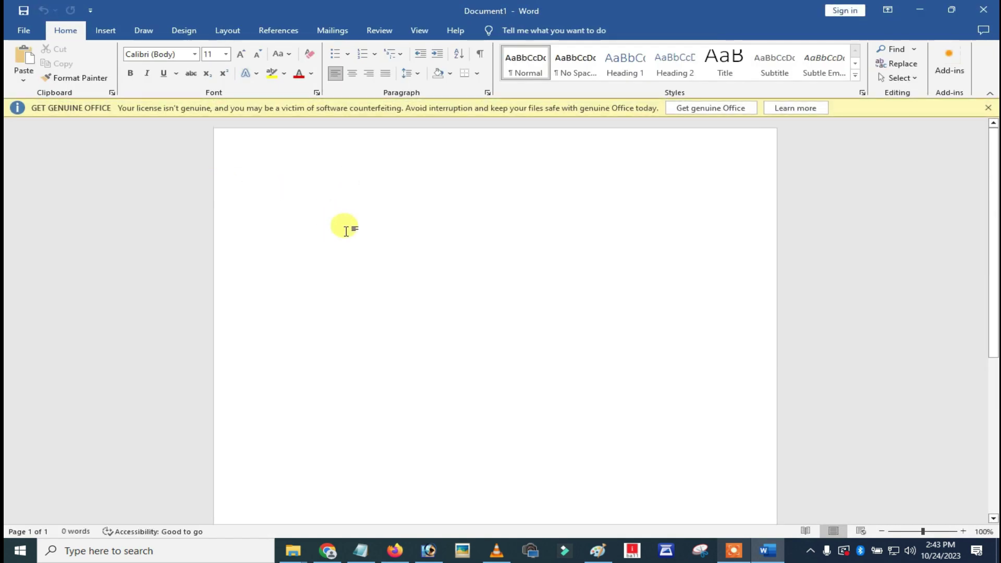
text(xdfhhfgffgfffhfhfg)
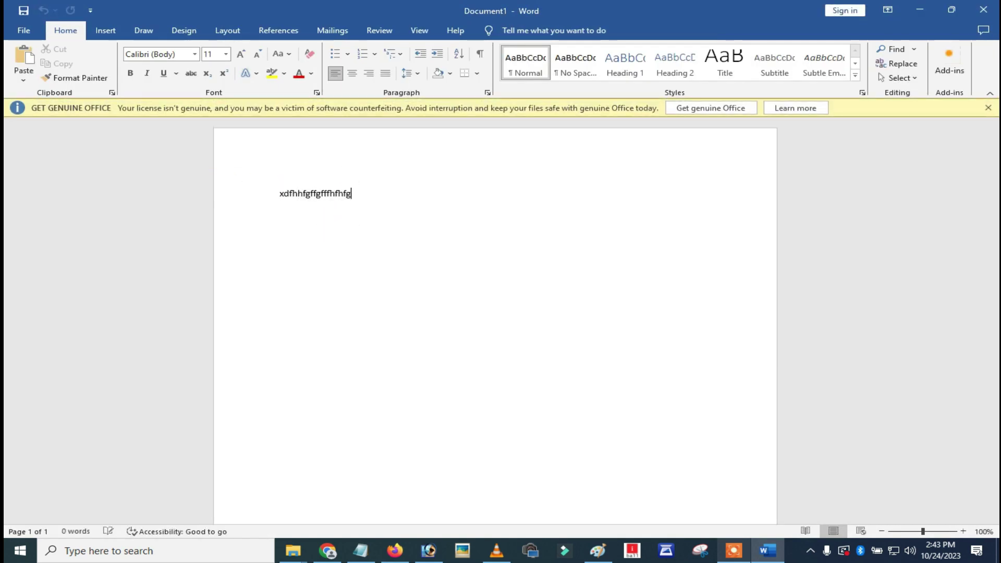
View the save locations offered for the document, and close Word without saving the changes.
click(31, 33)
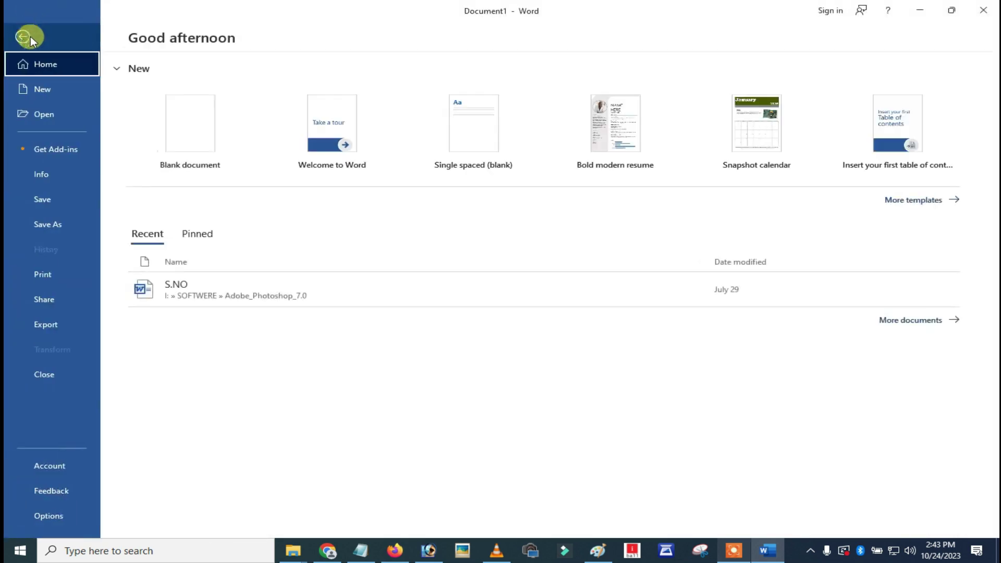
click(50, 221)
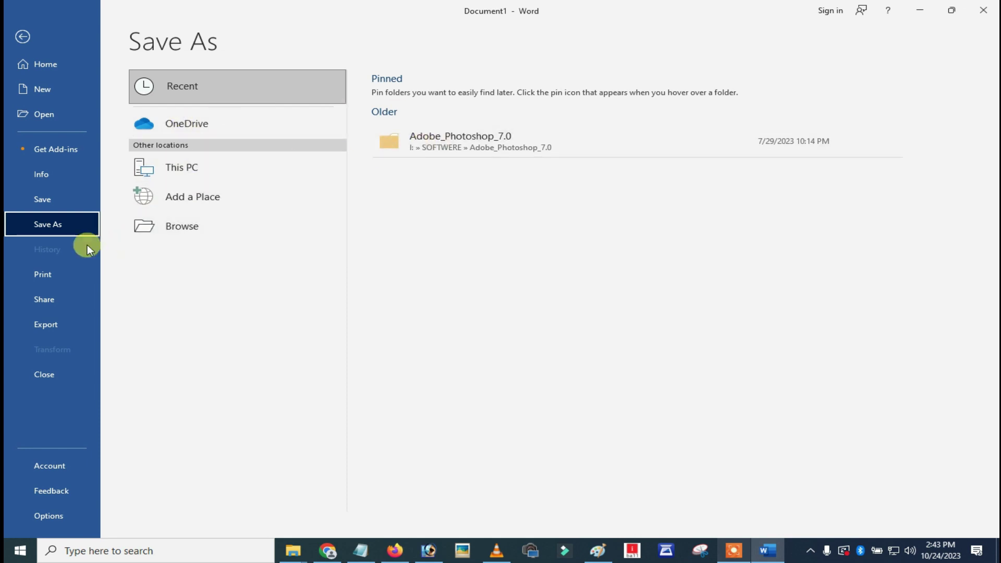
click(43, 195)
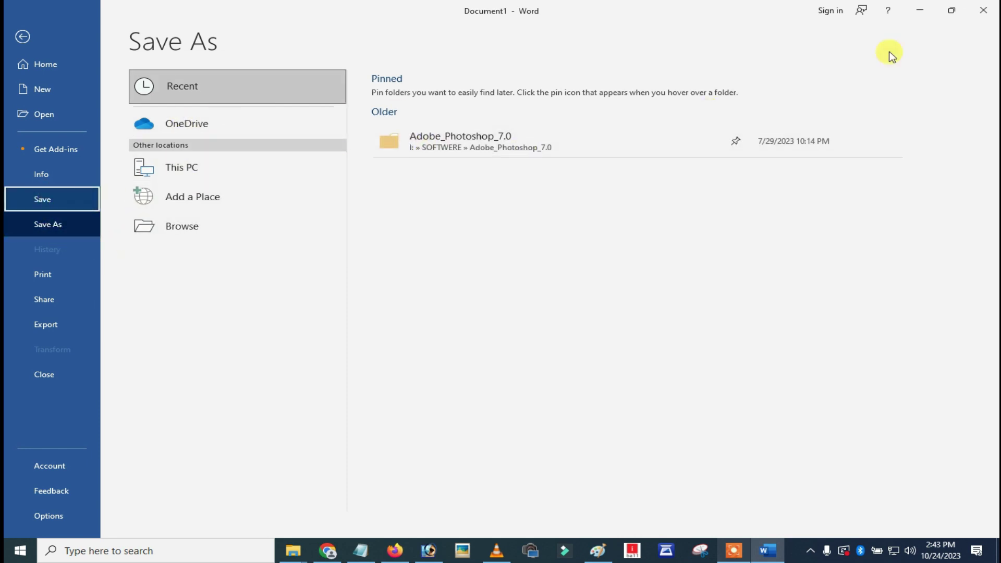
click(983, 10)
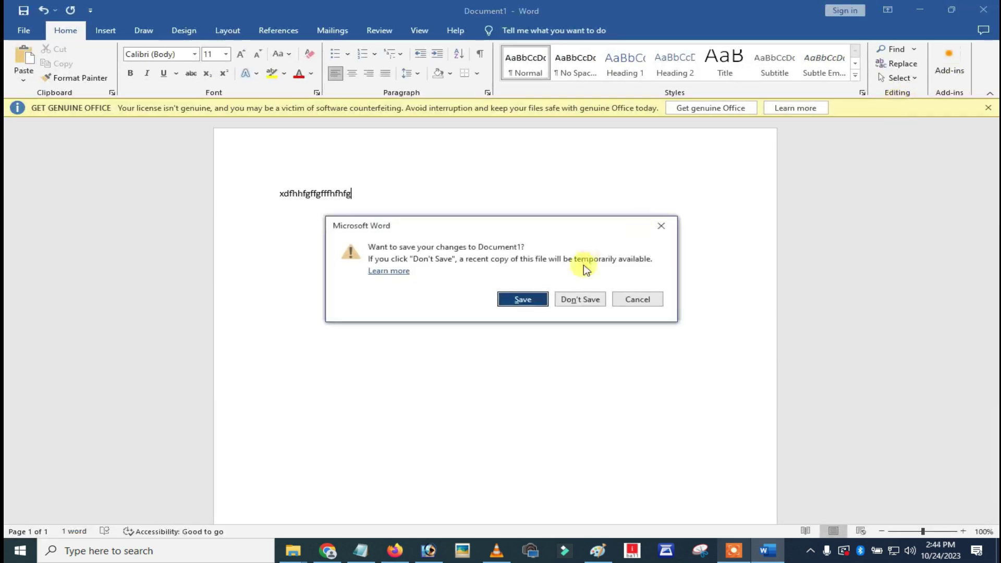
click(596, 300)
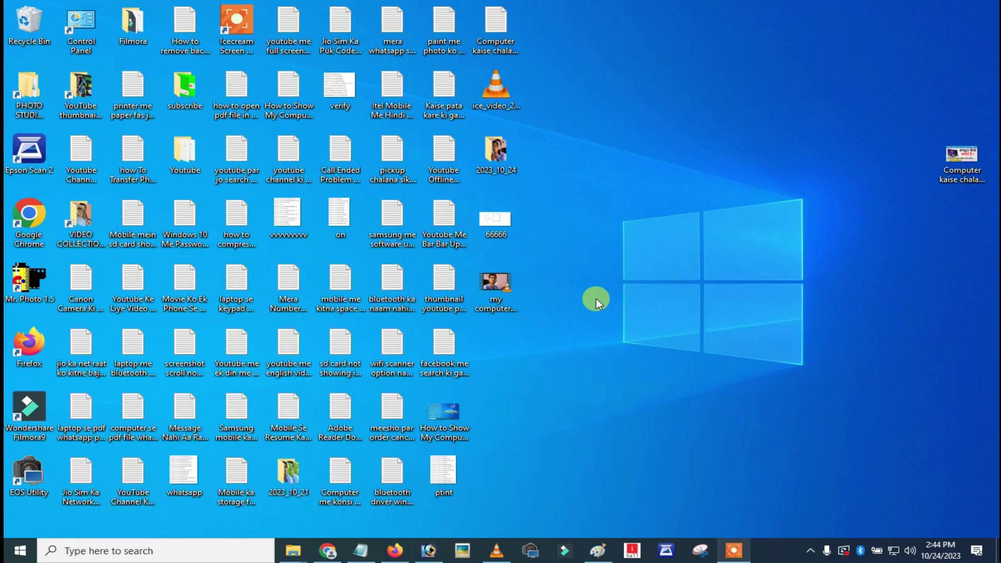
Browse the Start menu's list of installed apps down to the Windows folders, and view its Documents, Pictures, Settings and Power shortcuts.
click(13, 553)
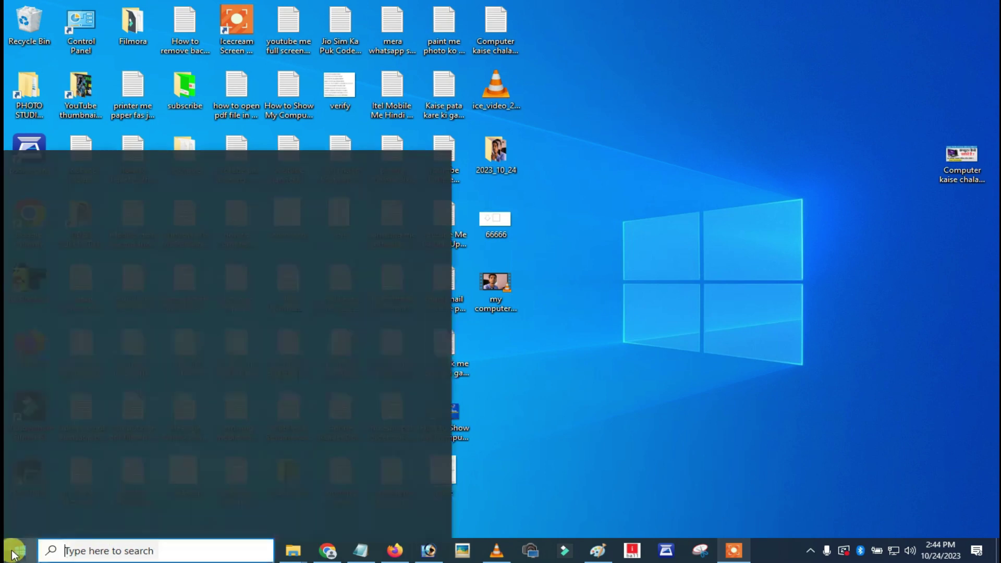
scroll(102, 295, down, 5)
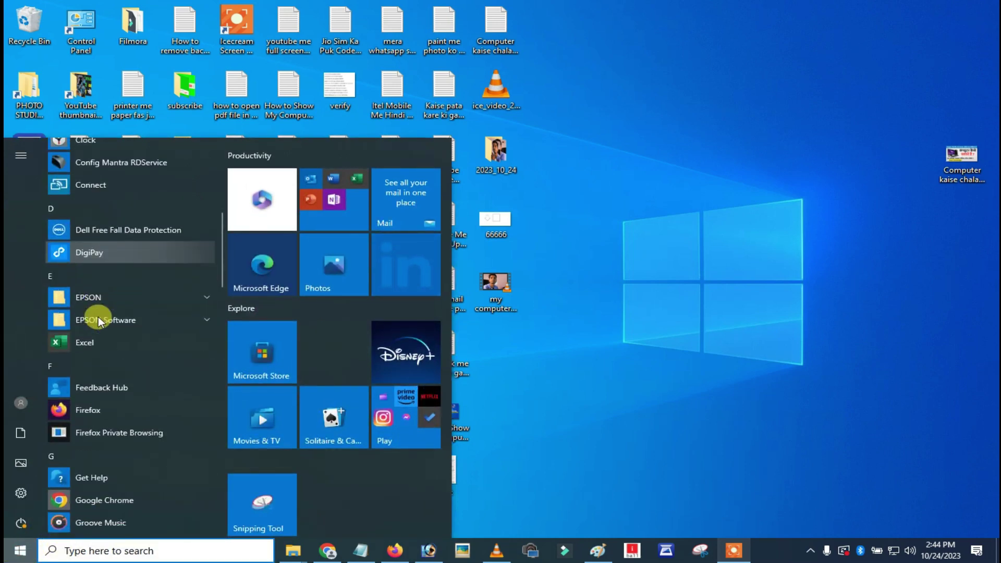
scroll(99, 319, down, 10)
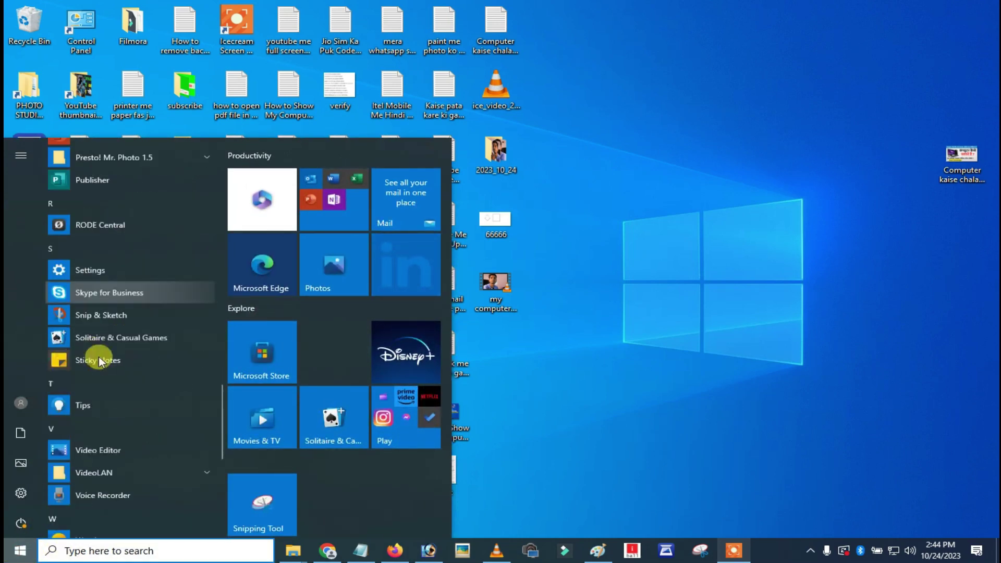
scroll(99, 360, down, 2)
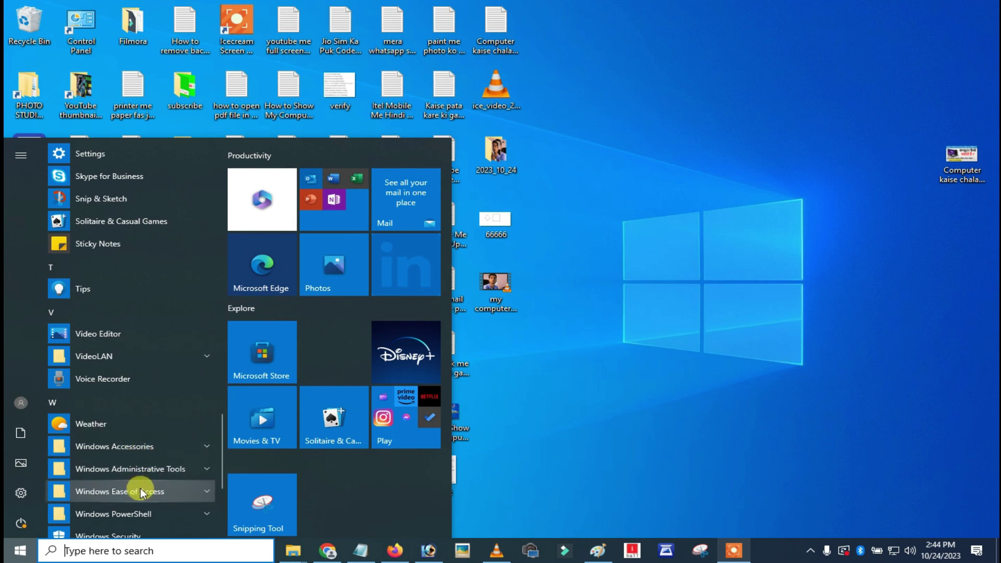
mouse_move(19, 525)
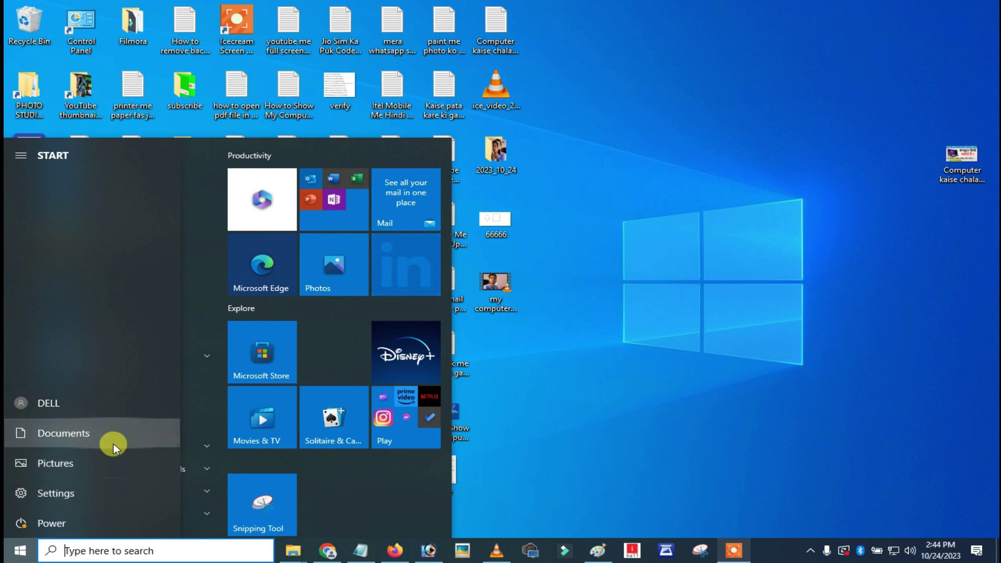
Search Windows for "this", open This PC maximized to view its folders and drives, and close it.
click(107, 550)
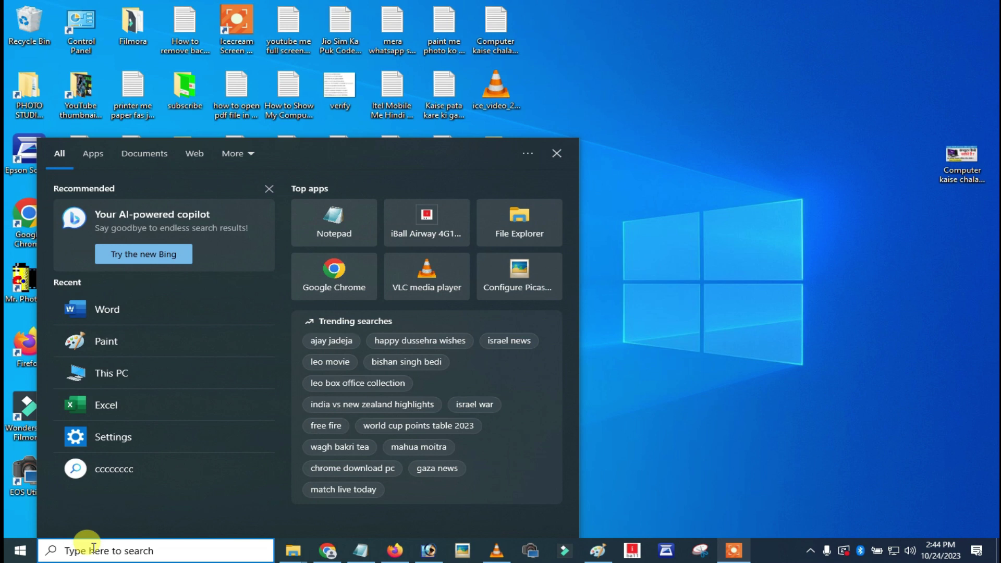
text(this)
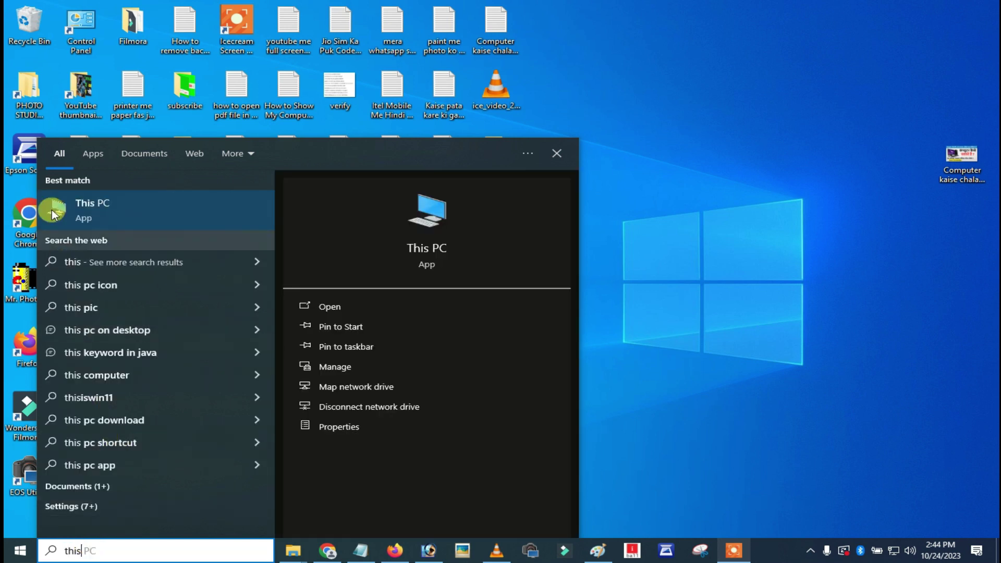
click(91, 208)
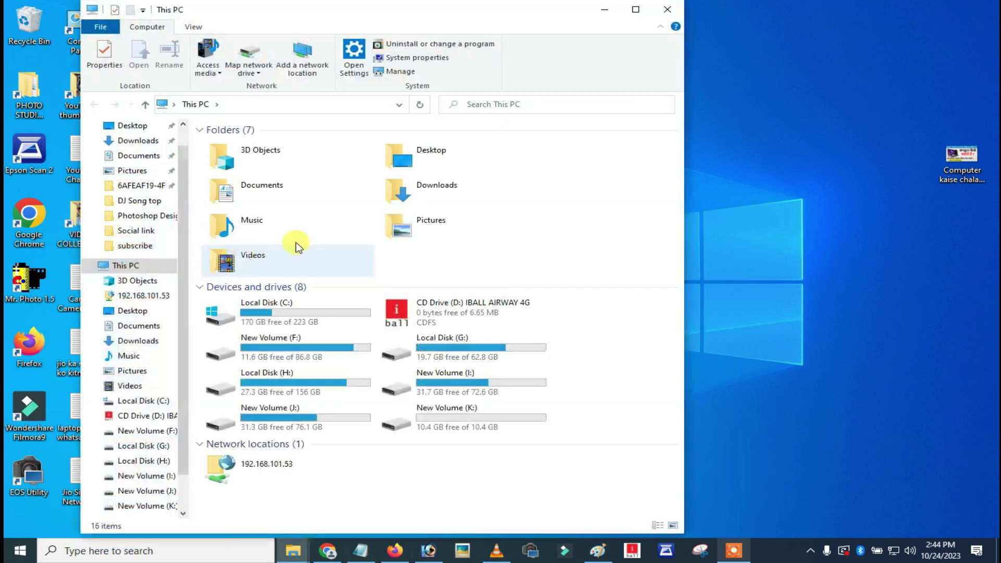
click(634, 10)
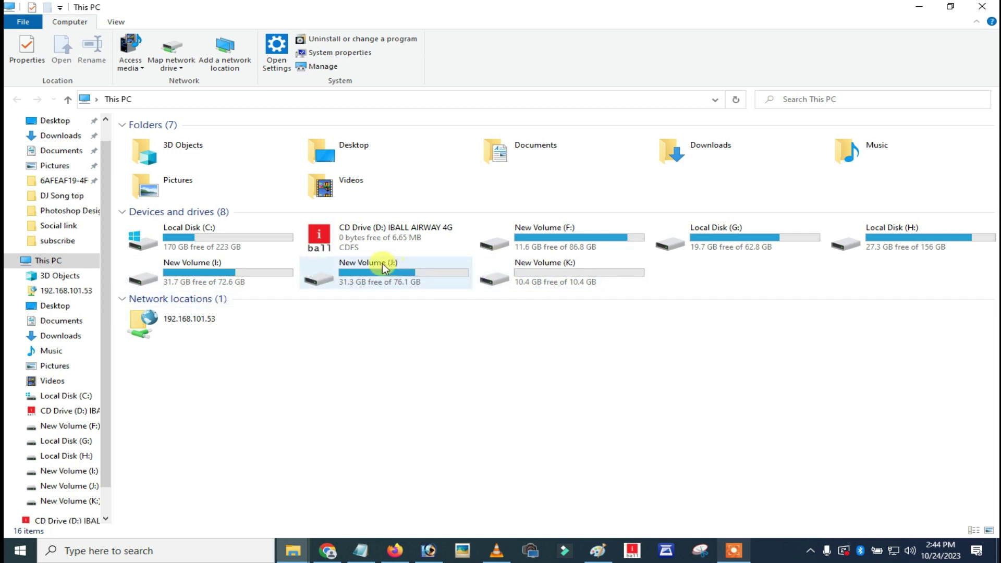
click(985, 11)
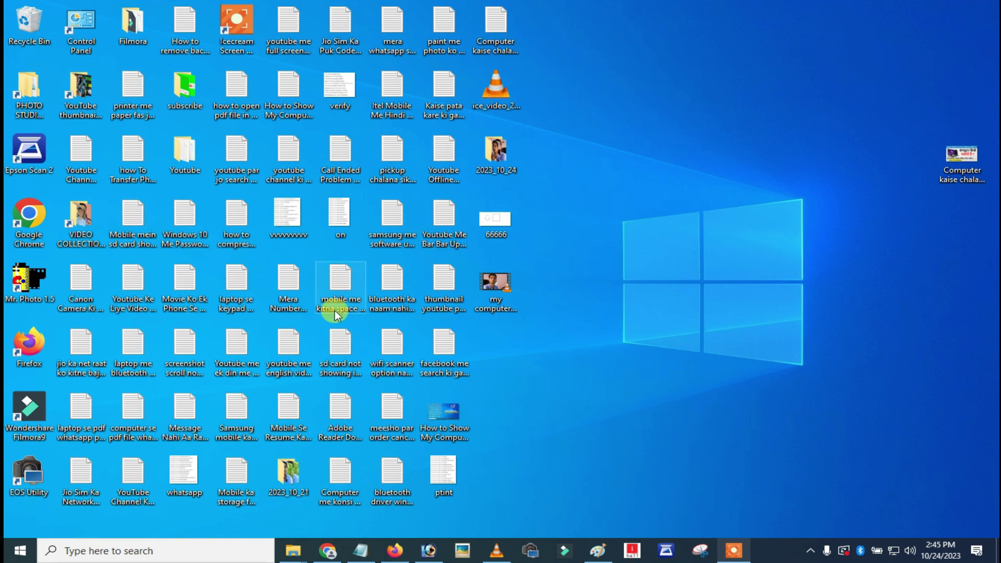
Open the Documents folder from the Start menu, and view This PC and the contents of New Volume (F:).
click(20, 551)
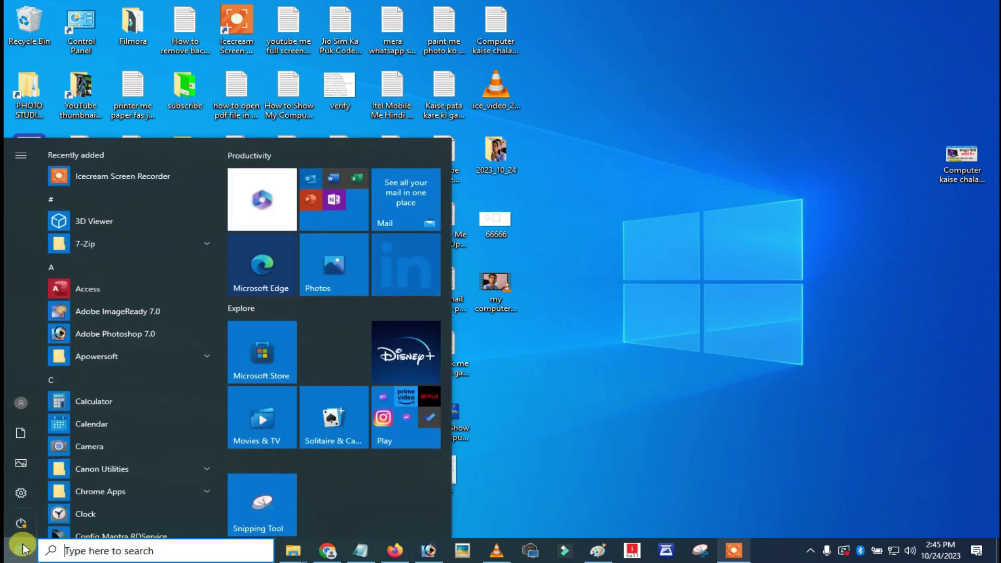
mouse_move(20, 494)
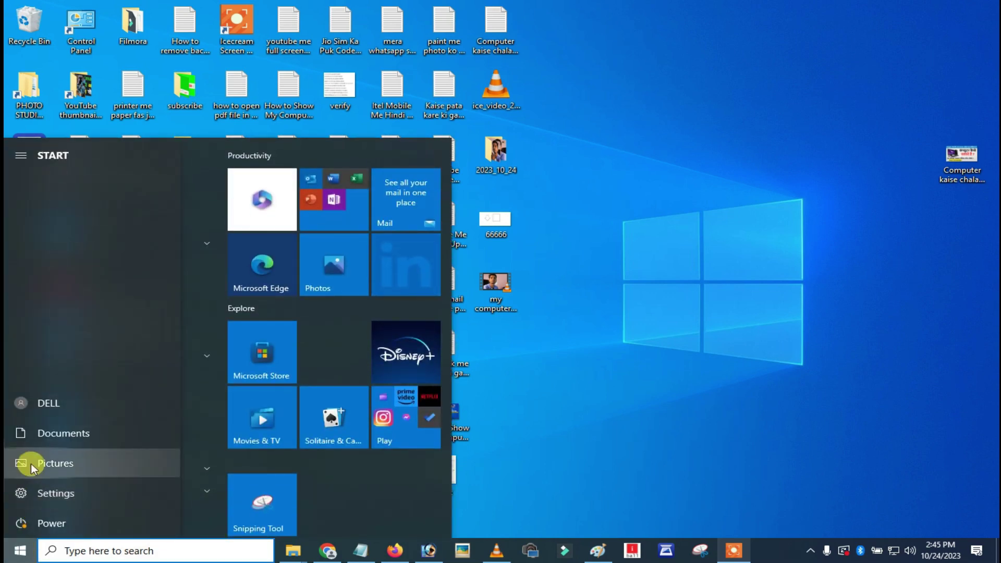
click(43, 433)
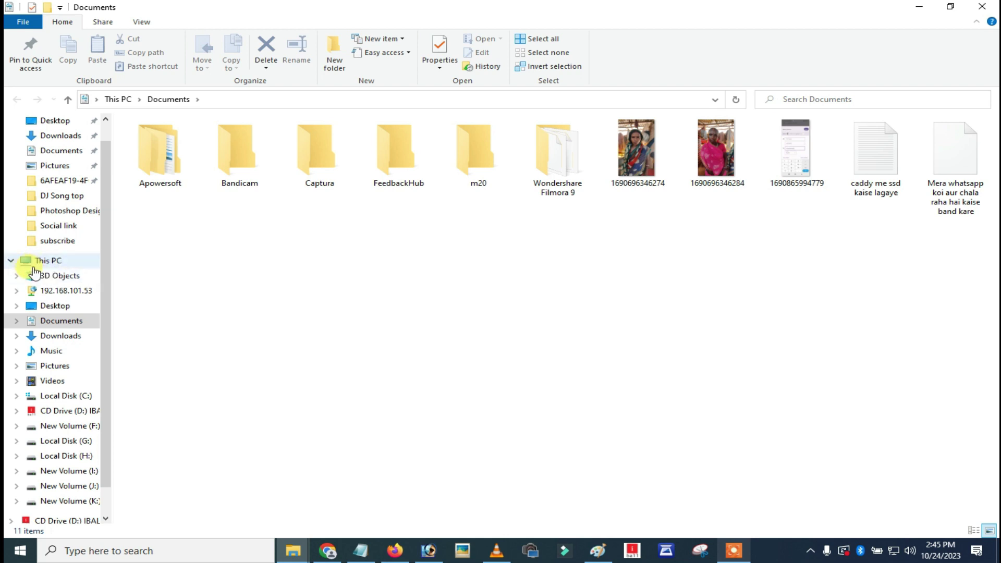
click(46, 260)
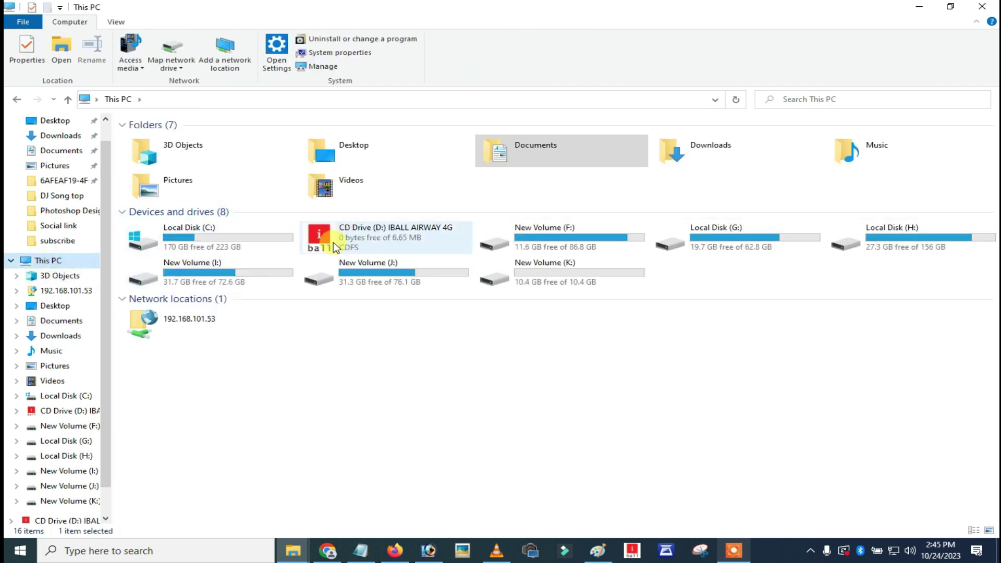
double_click(586, 246)
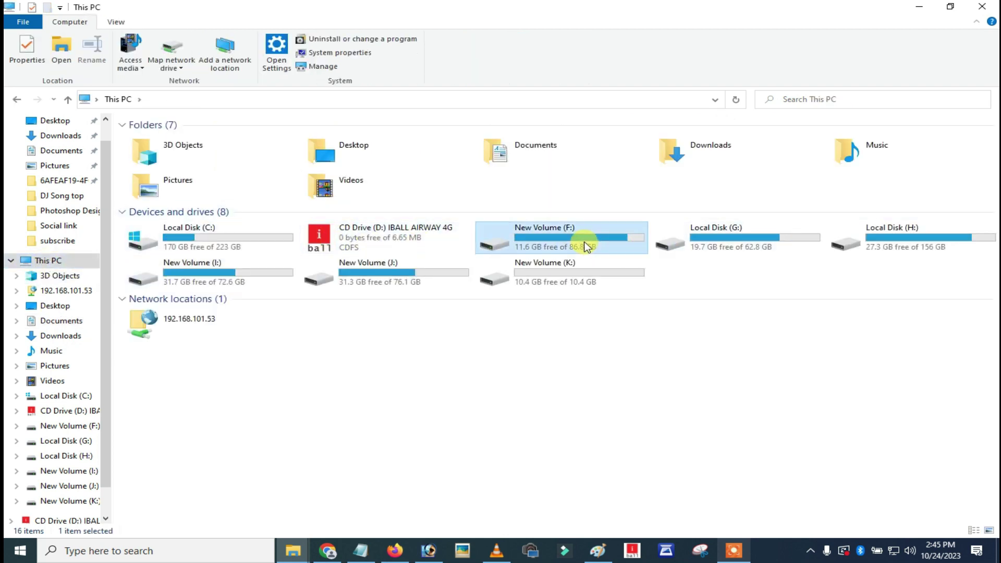
click(16, 99)
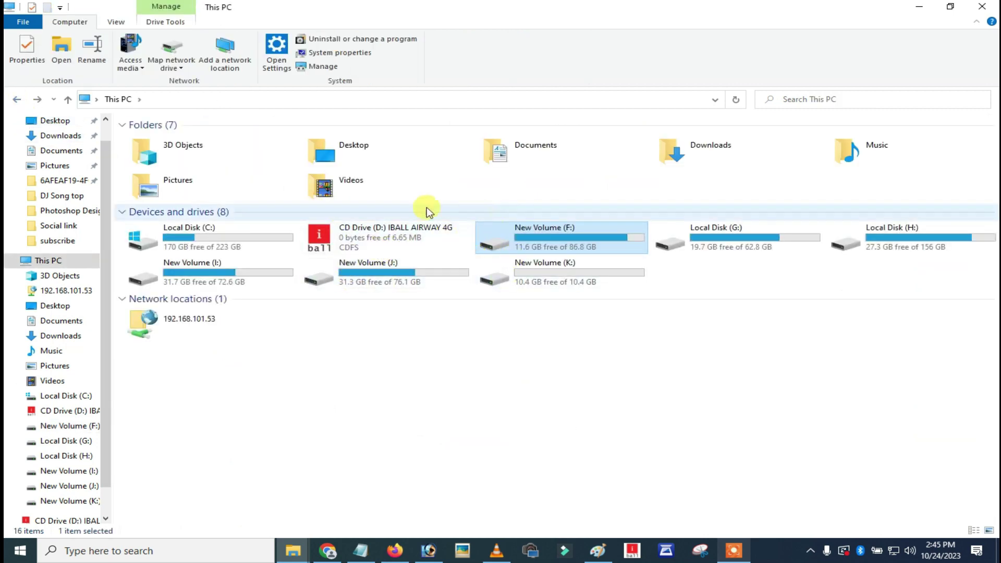
Create a new folder named gggggggg in the Documents folder.
double_click(530, 160)
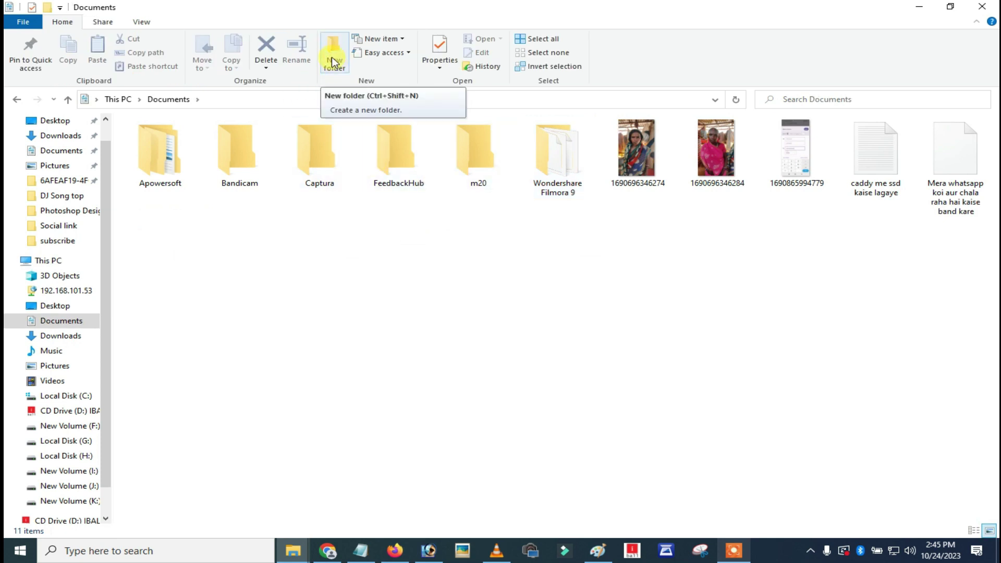
click(333, 62)
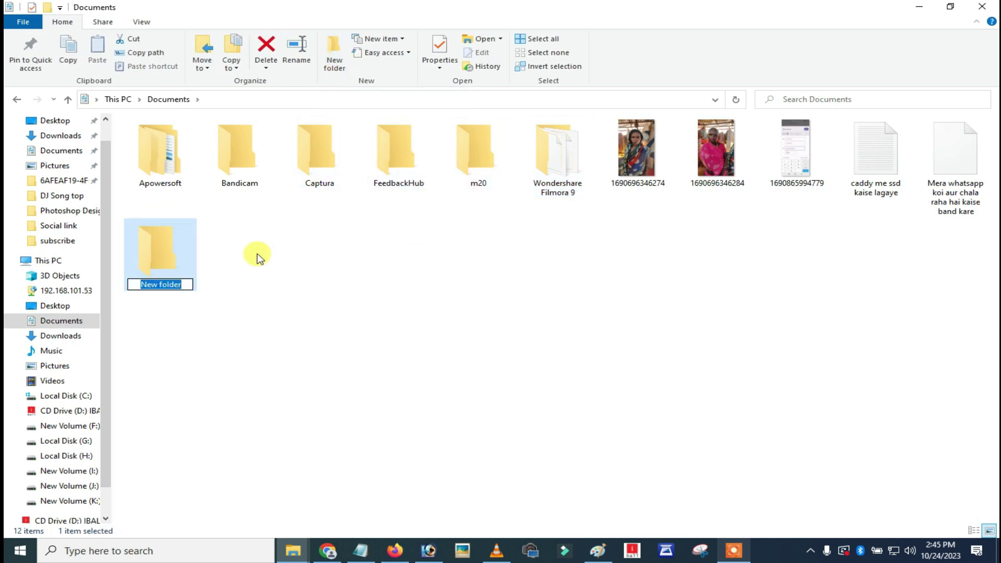
text(gggggggg)
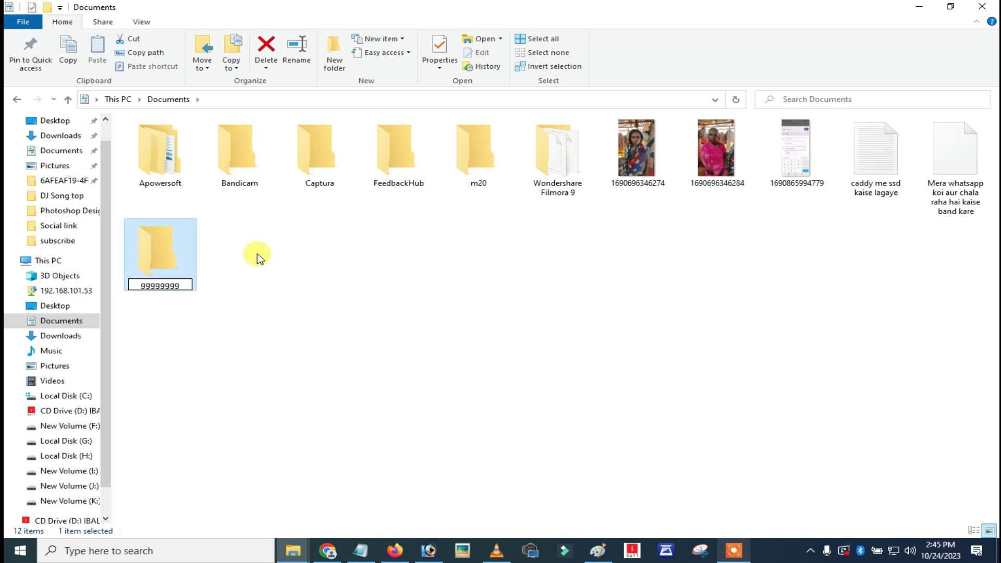
click(259, 257)
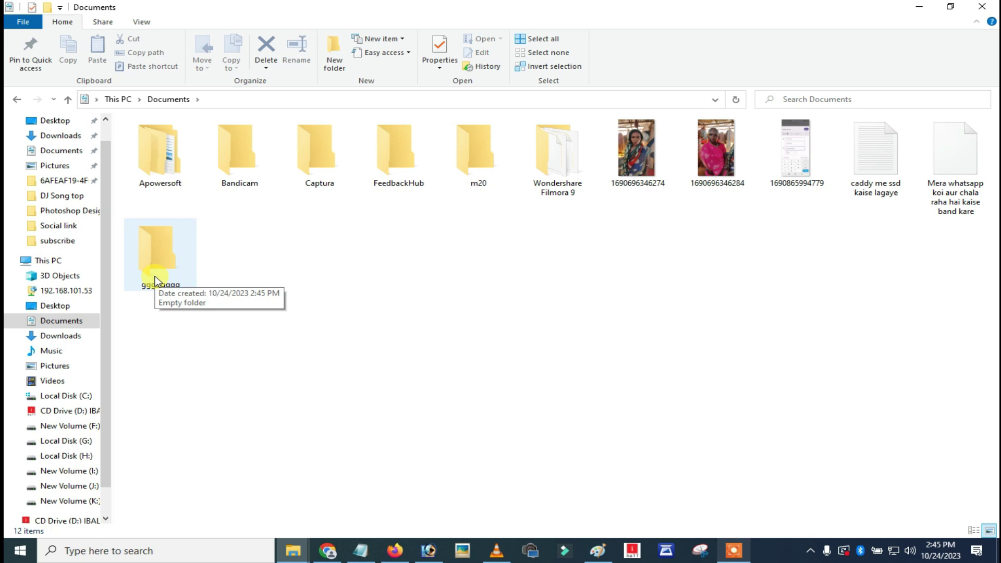
Delete the gggggggg folder from Documents.
right_click(155, 258)
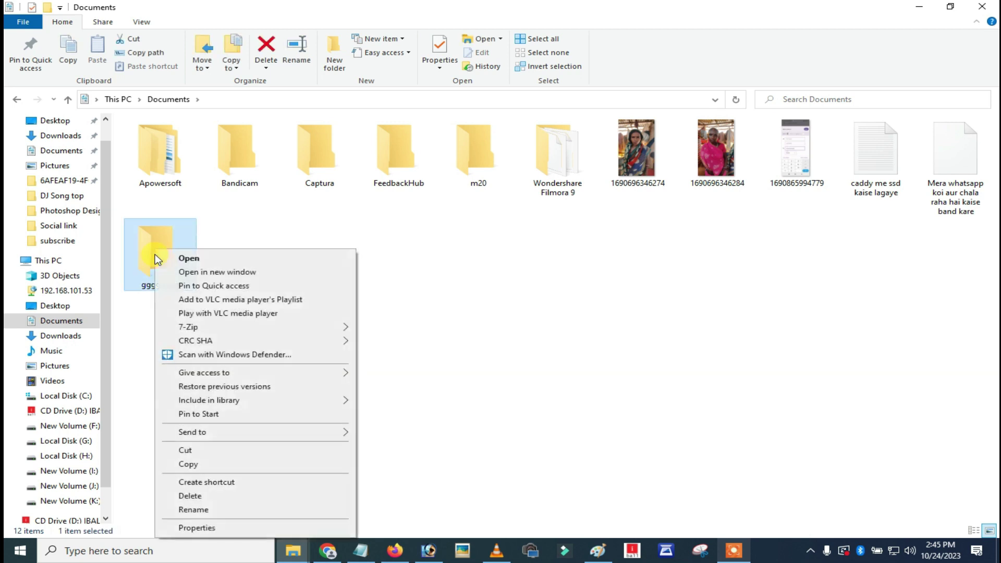
click(197, 497)
click(536, 327)
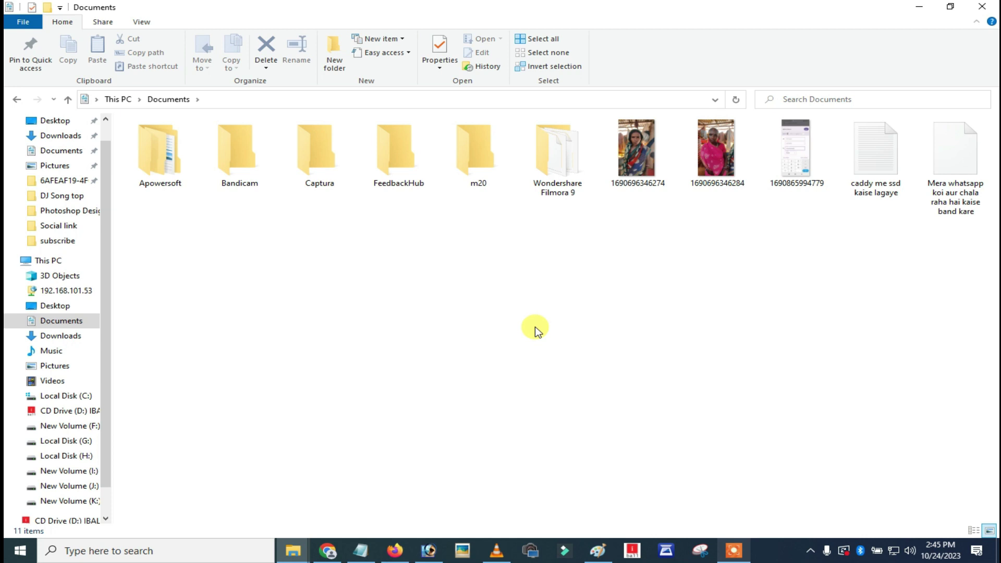
right_click(715, 160)
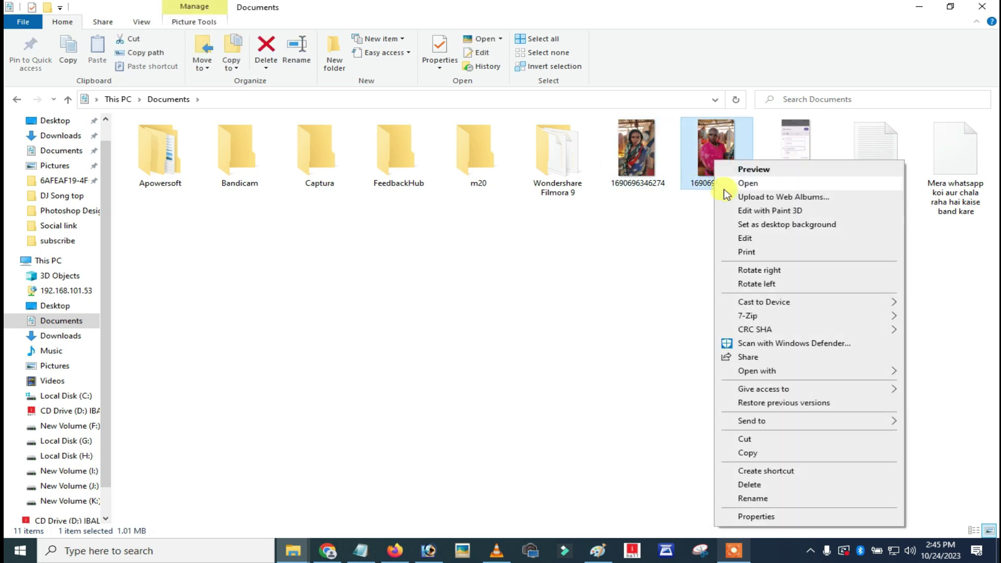
click(748, 453)
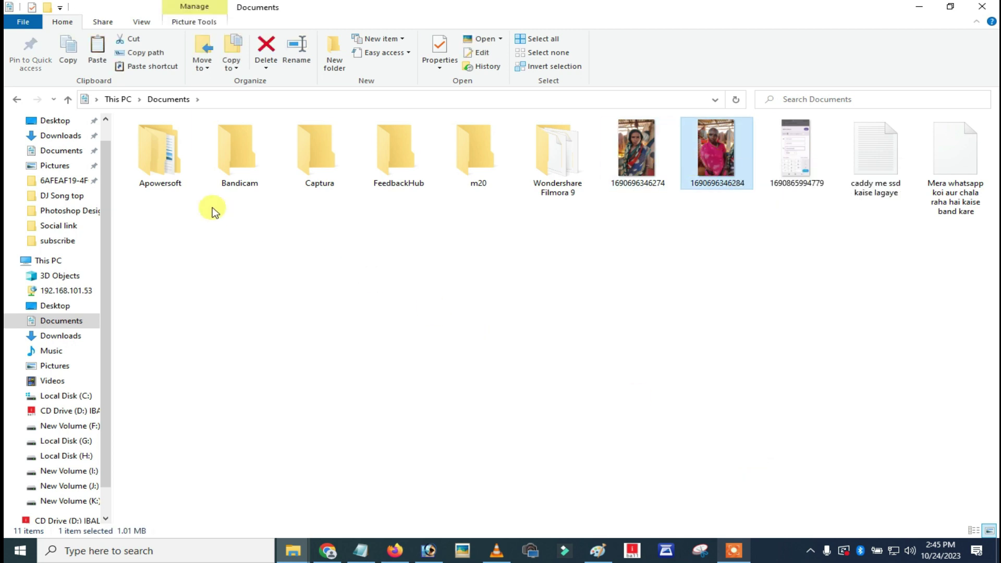
click(52, 352)
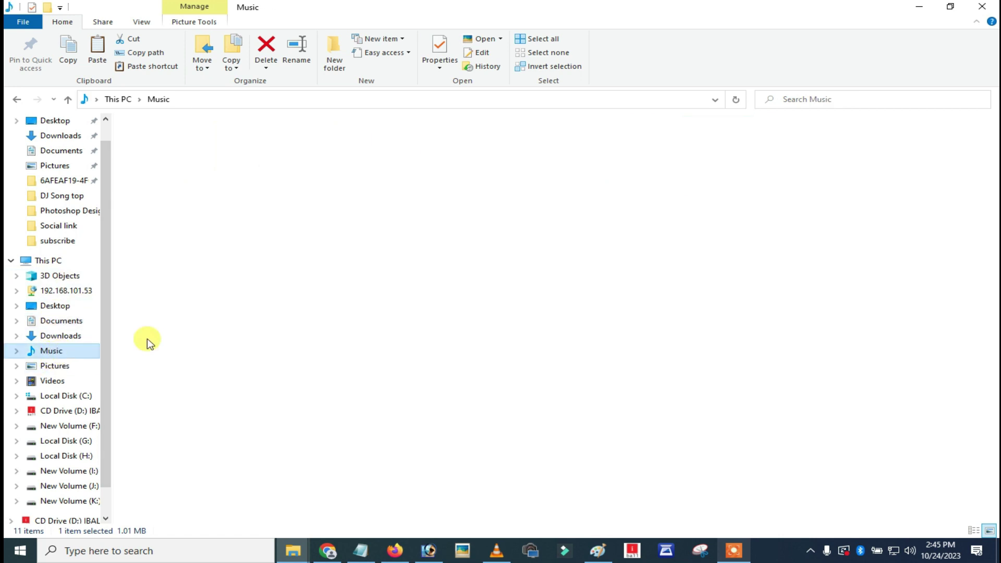
right_click(395, 244)
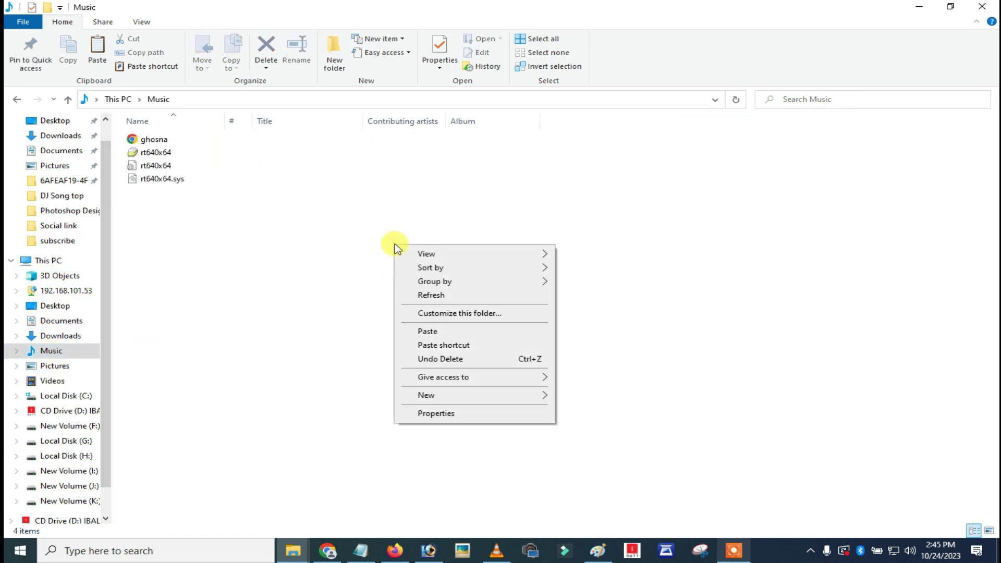
click(437, 333)
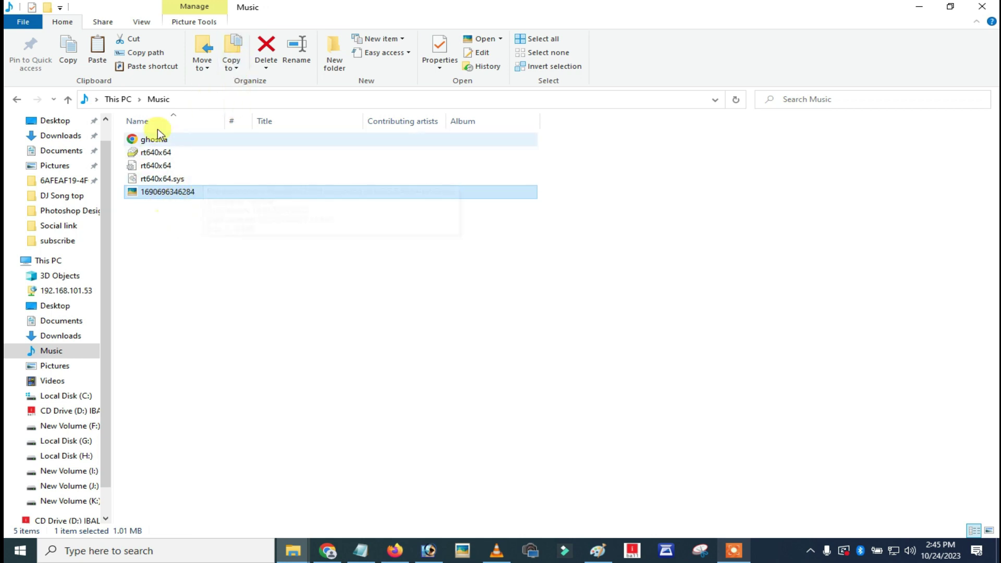
click(138, 21)
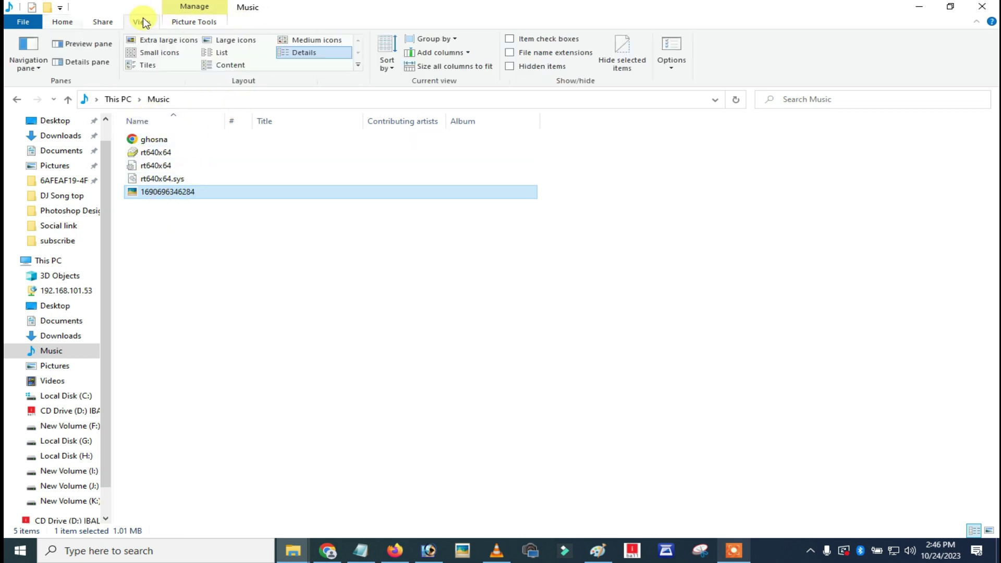
click(229, 41)
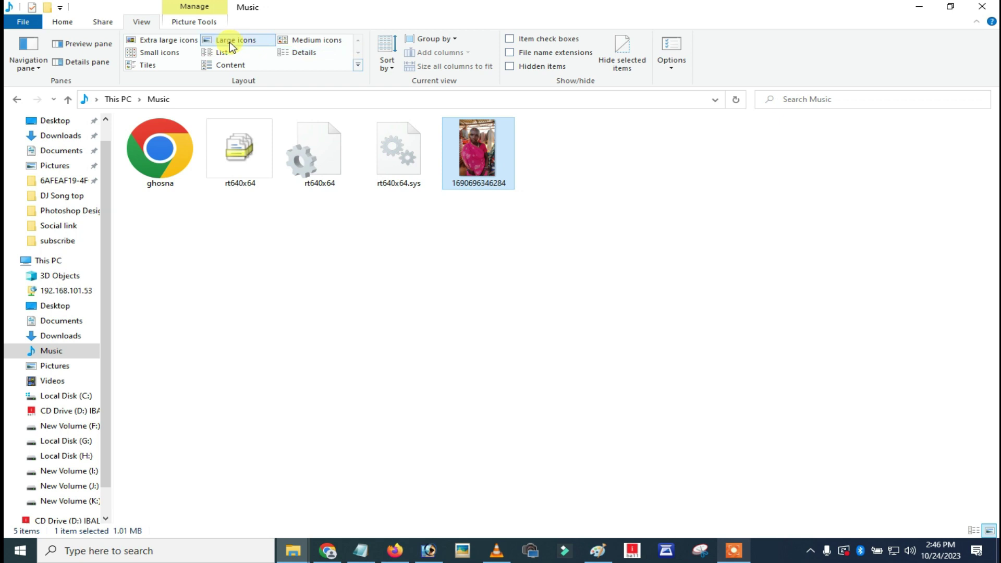
right_click(484, 164)
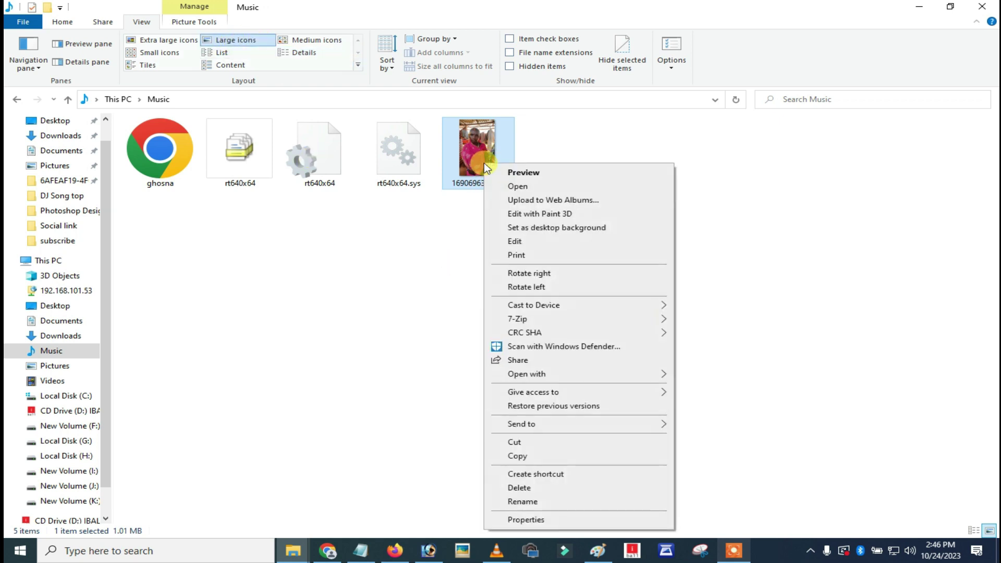
click(519, 441)
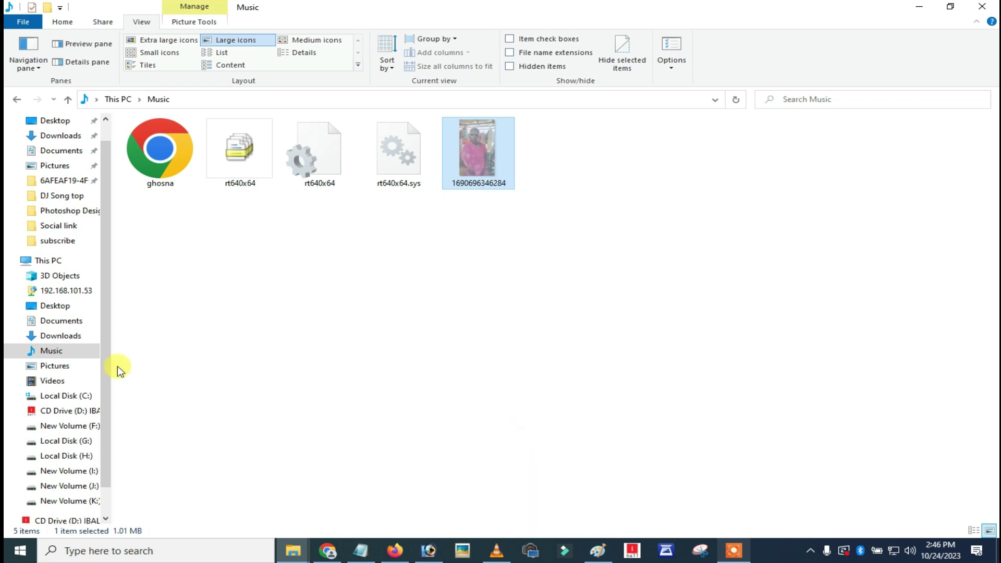
click(52, 381)
right_click(356, 283)
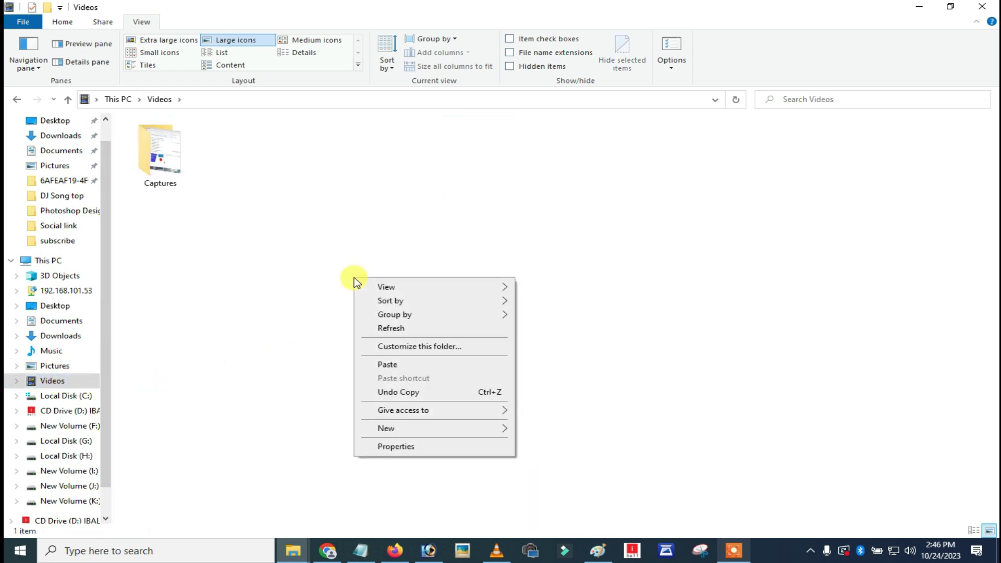
click(393, 365)
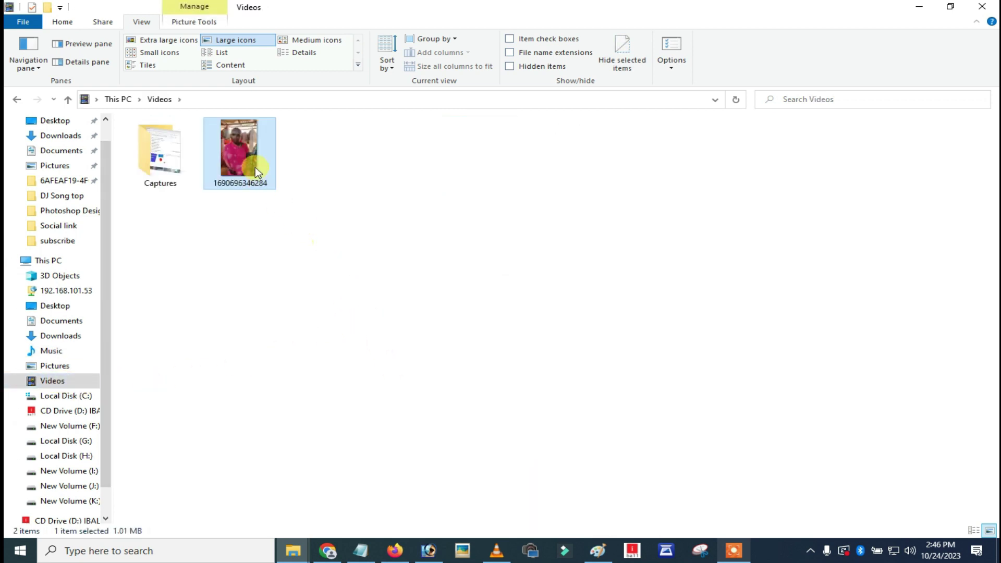